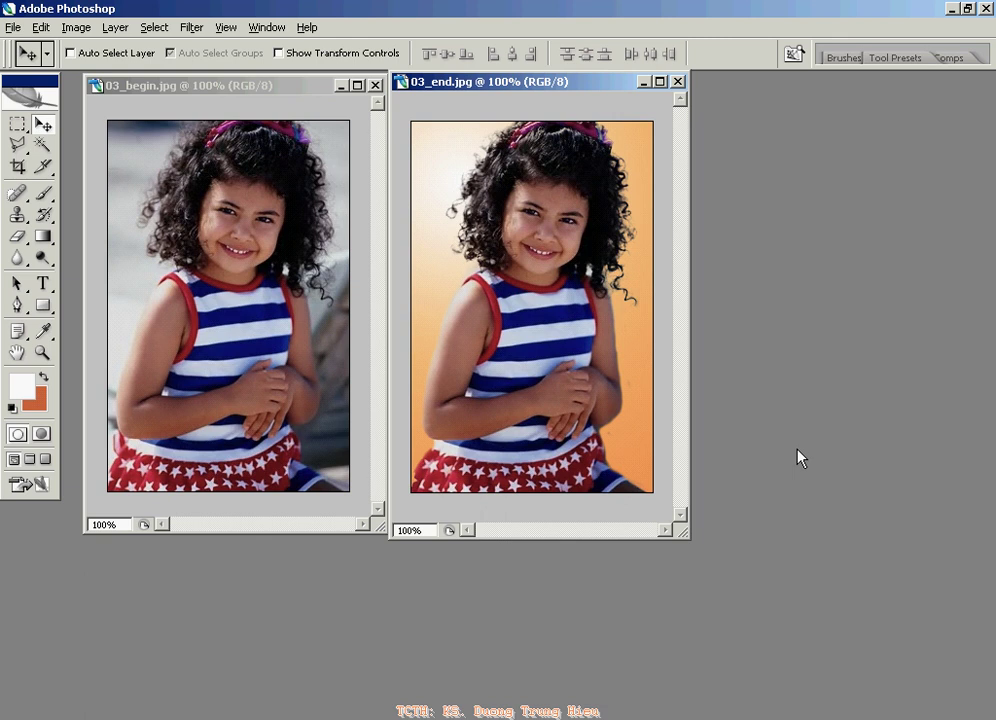
Make the original 03_begin.jpg the active document after comparing it with 03_end.jpg.
left_click(195, 84)
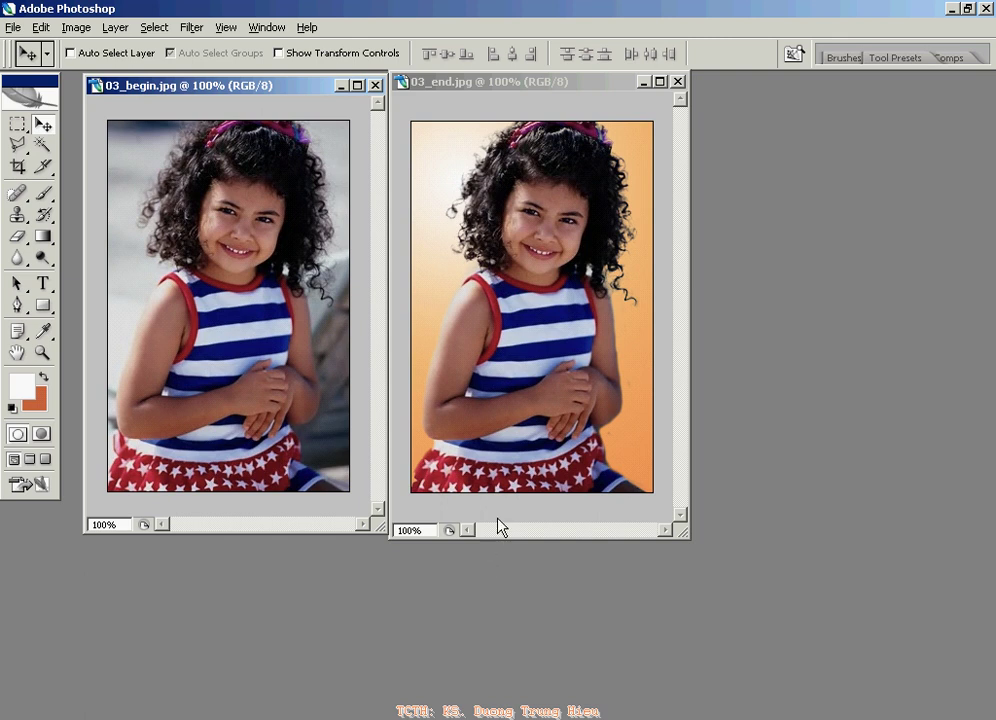
Close 03_end.jpg and convert the photo's Background into an editable Layer 0.
left_click(677, 84)
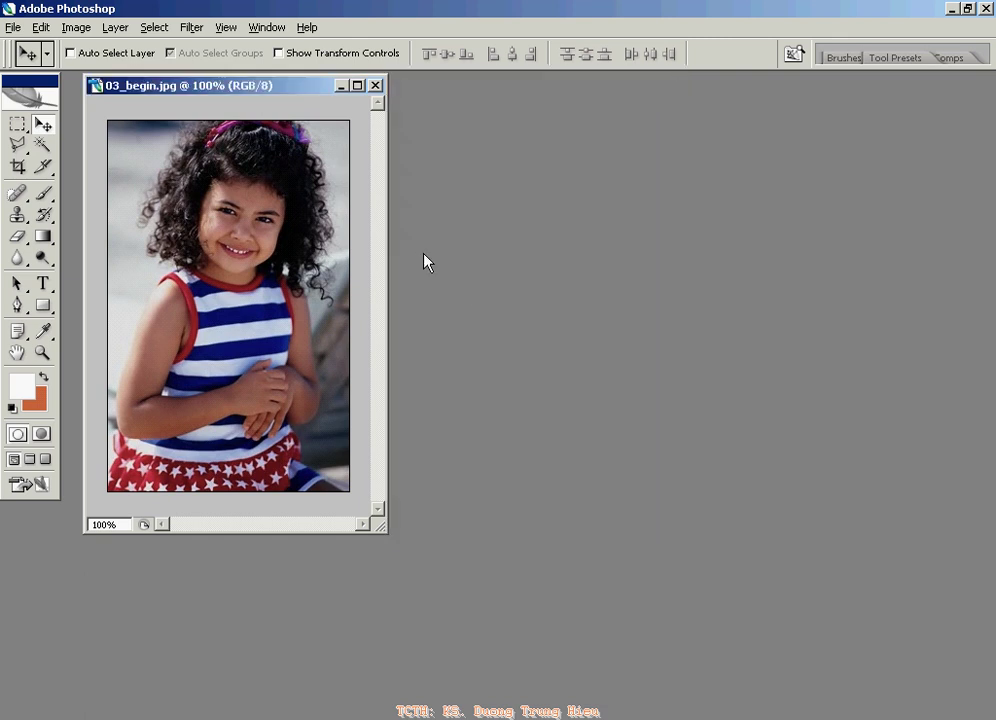
key("F7")
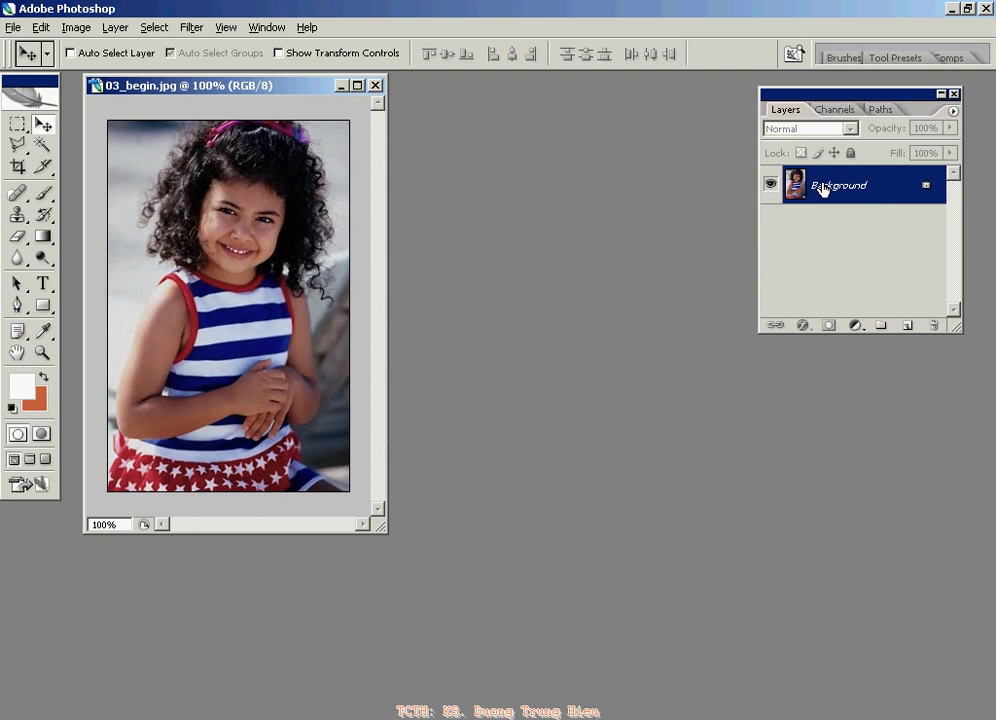
double_click(822, 189)
left_click(645, 234)
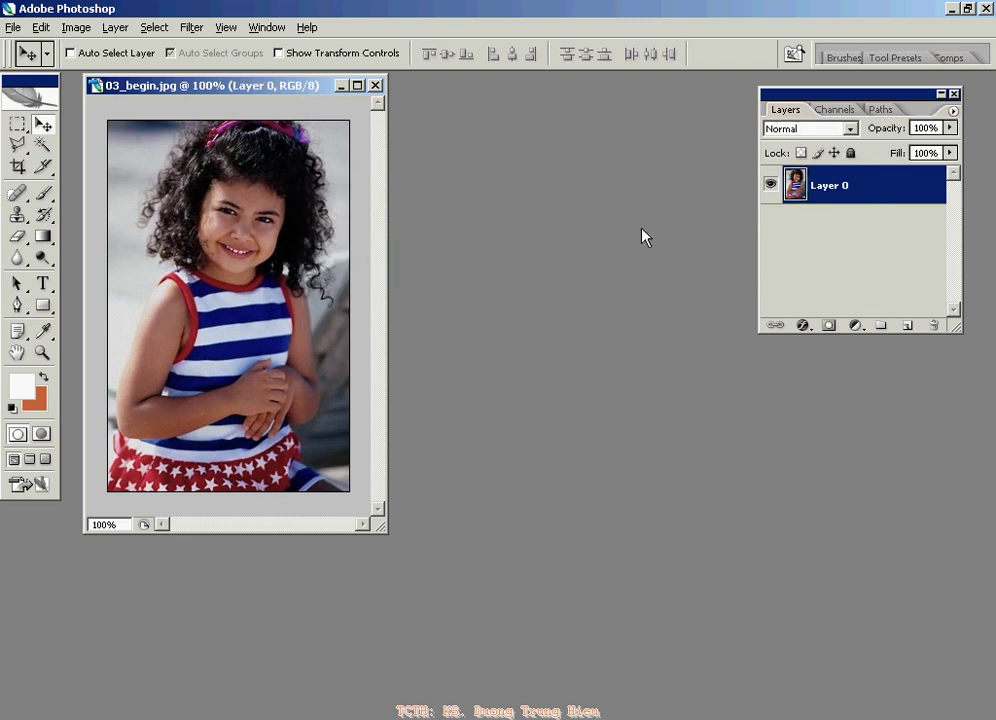
Maximize the document, zoom to 200%, and show the Channels panel.
left_click(357, 85)
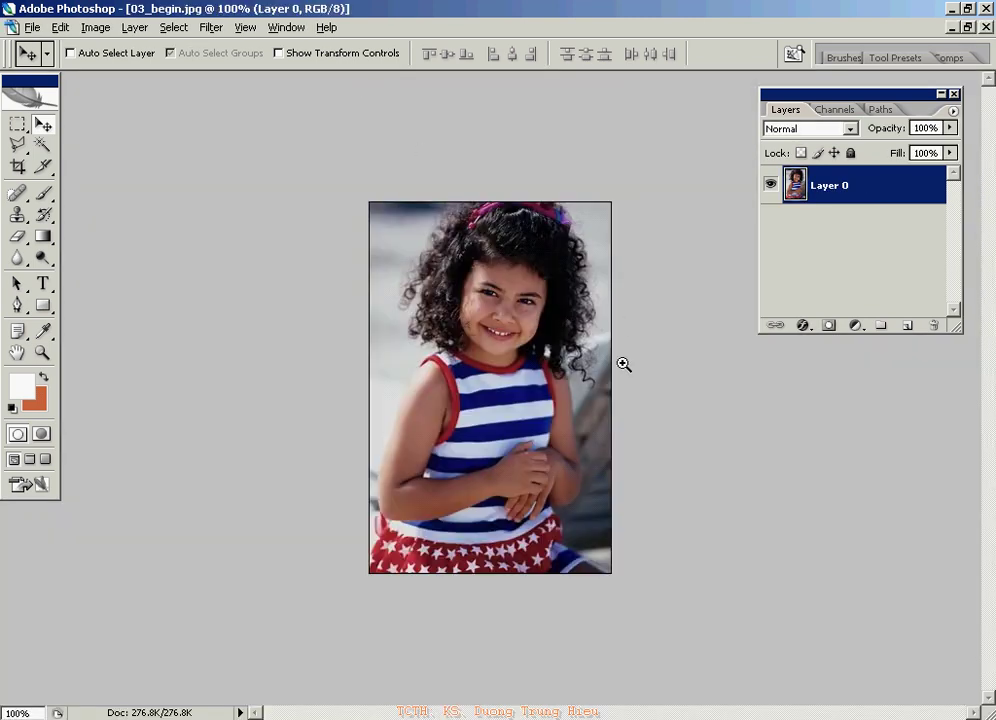
left_click(622, 362, "ctrl")
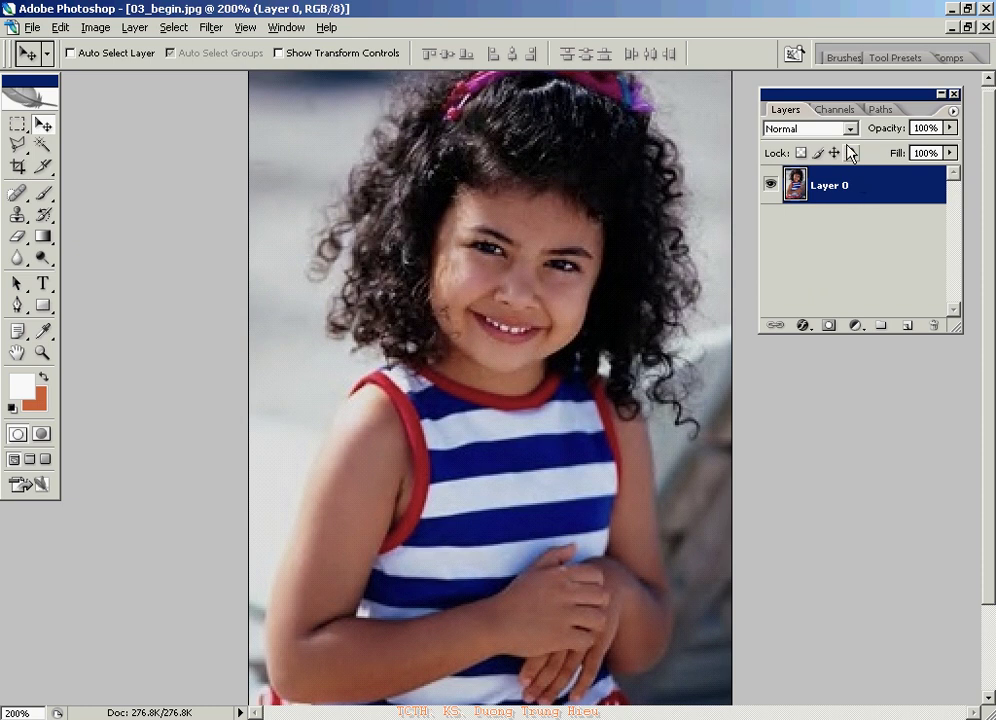
left_click(846, 112)
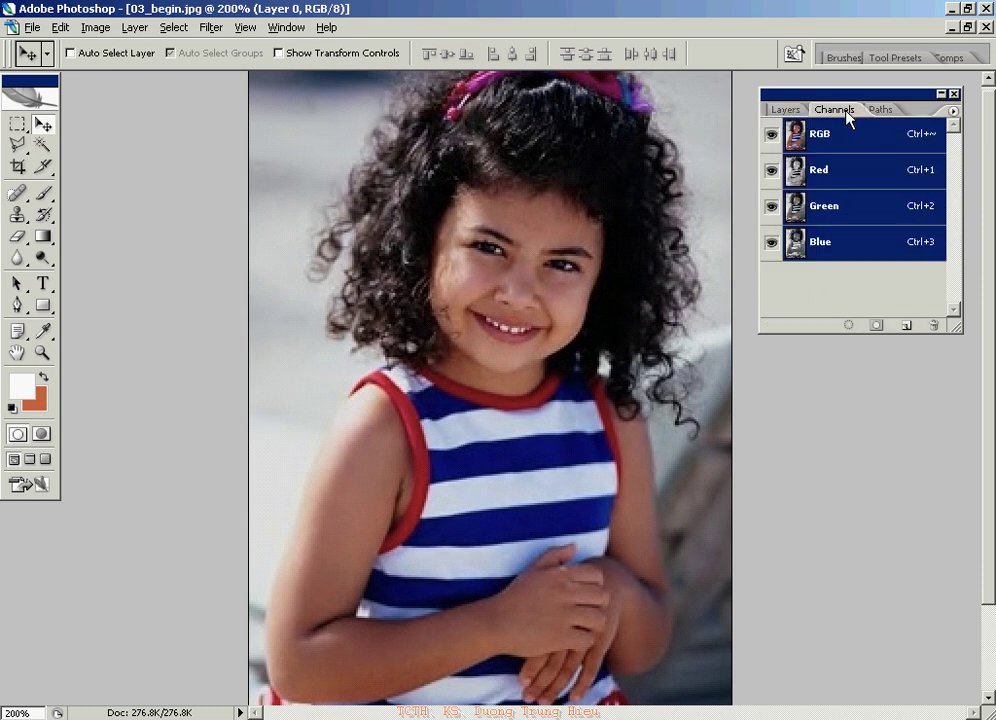
Compare the Red, Green, Blue and RGB views, ending with the Green channel shown alone.
left_click(822, 174)
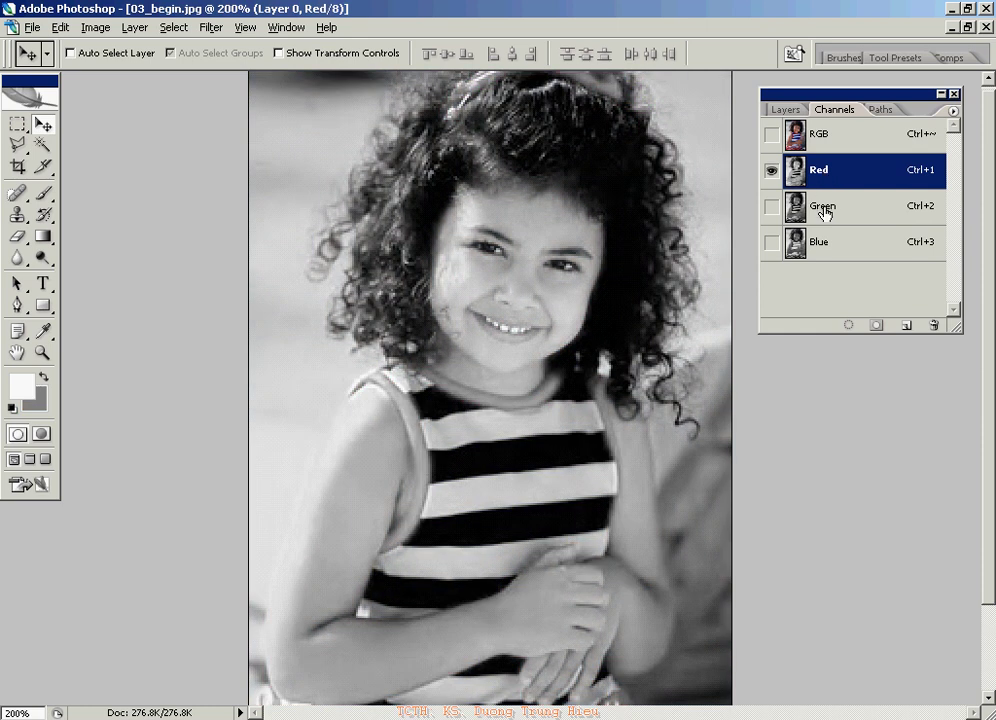
left_click(825, 213)
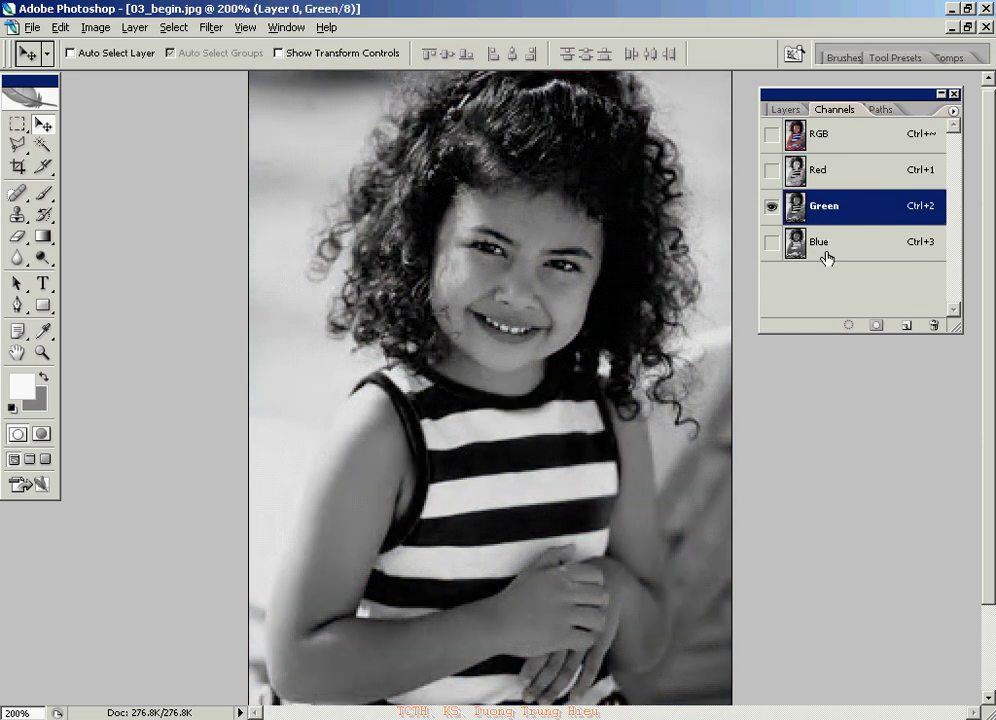
left_click(826, 258)
left_click(824, 209)
left_click(822, 172)
left_click(822, 137)
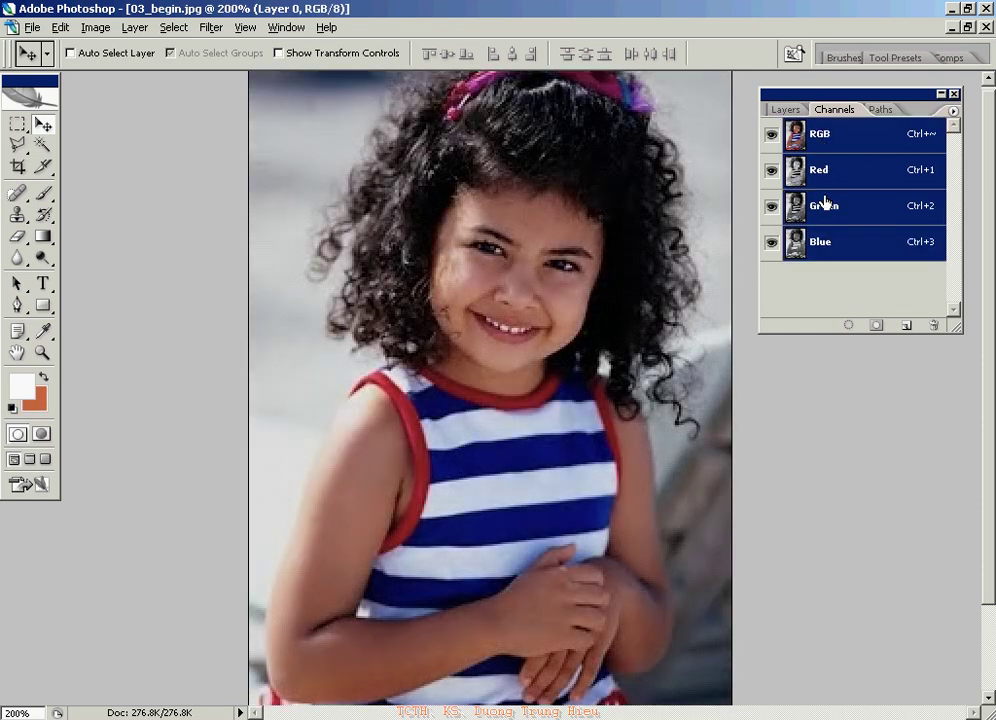
left_click(825, 206)
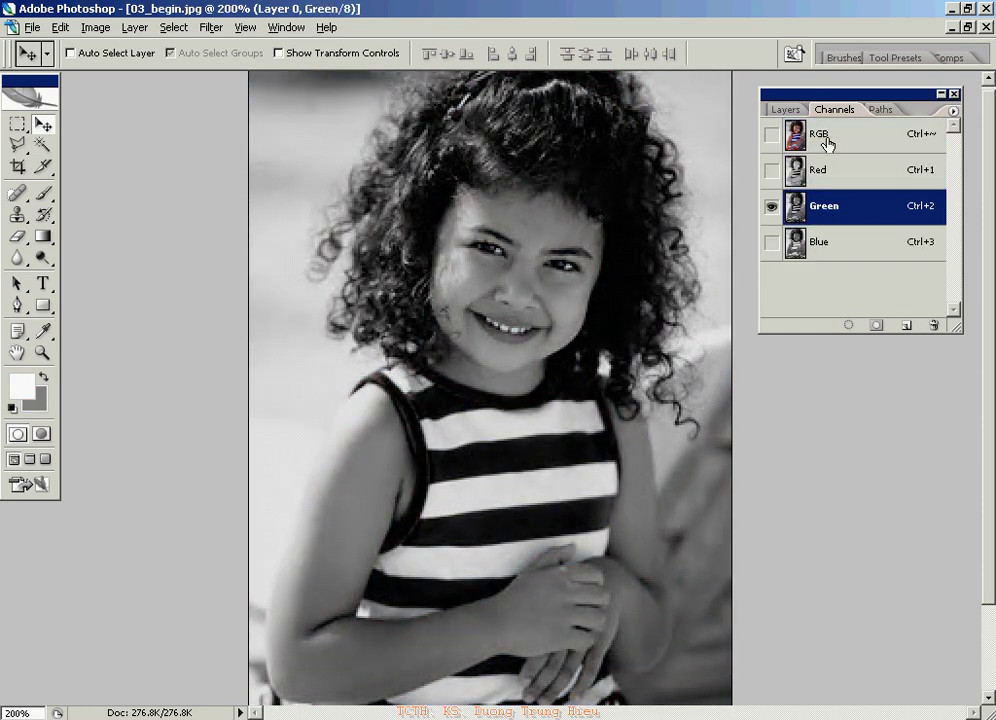
left_click(826, 139)
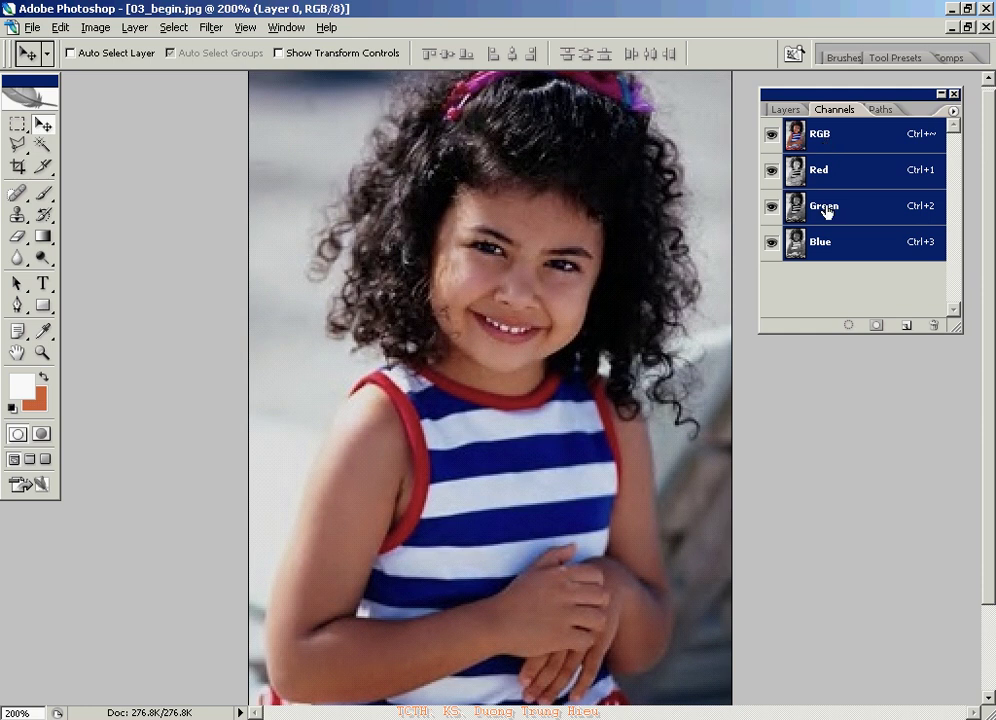
left_click(826, 208)
left_click(818, 133)
left_click(824, 211)
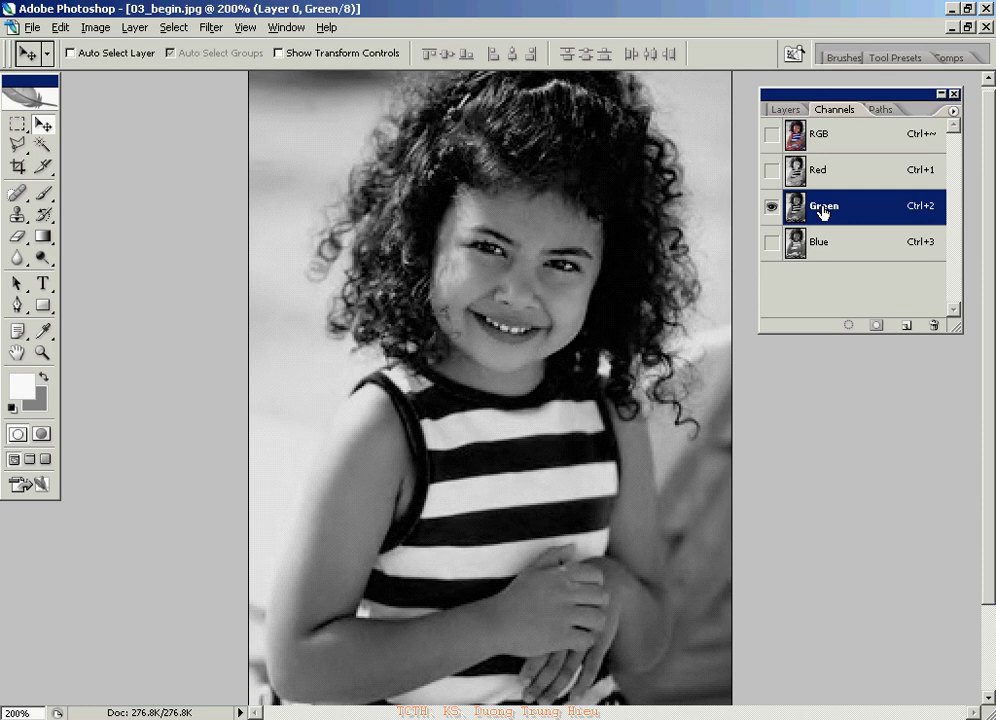
Duplicate the Green channel and rename the copy 'mask'.
mouse_move(863, 209)
left_mouse_down()
mouse_move(886, 244)
mouse_move(905, 324)
left_mouse_up()
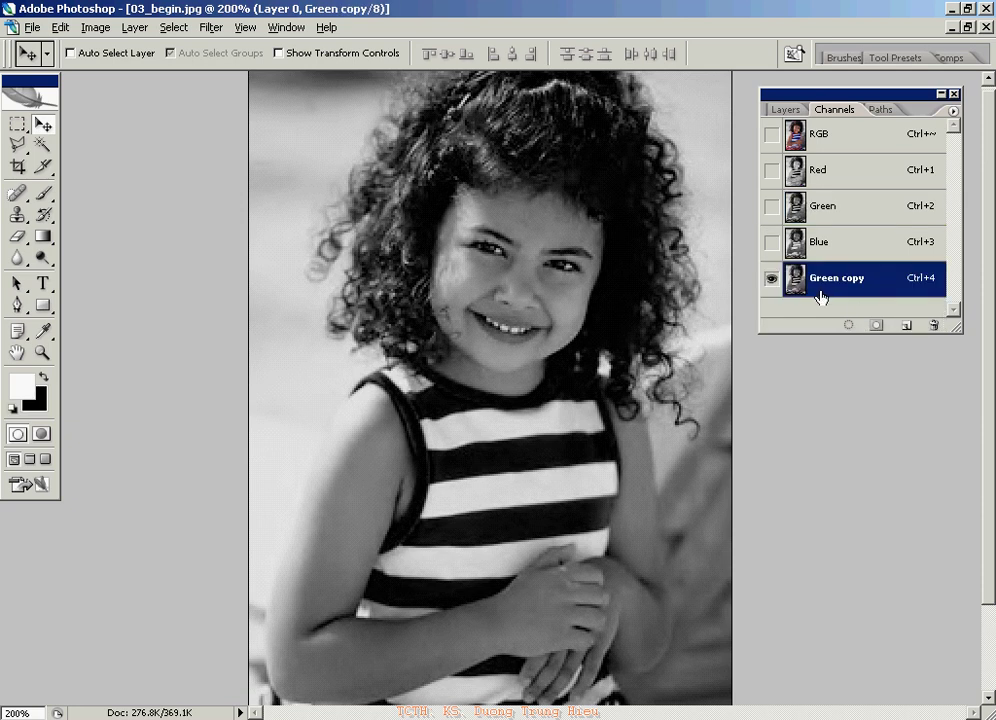
double_click(841, 278)
type("mask")
key("Return")
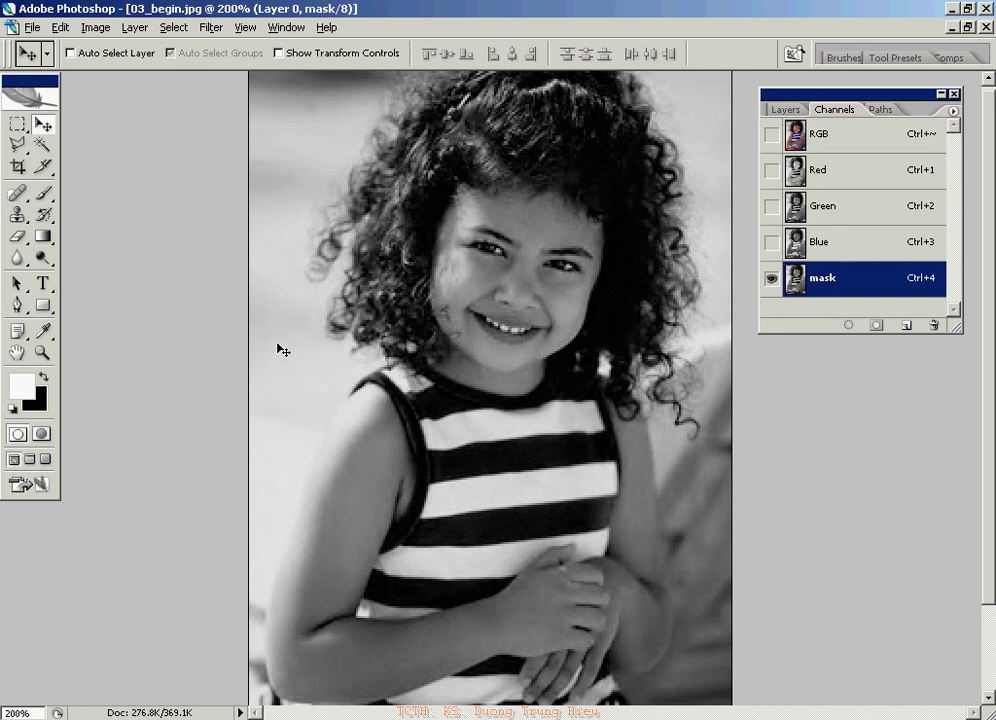
Apply Levels to the mask channel with input values 37, 1.24 and 143.
key("ctrl+l")
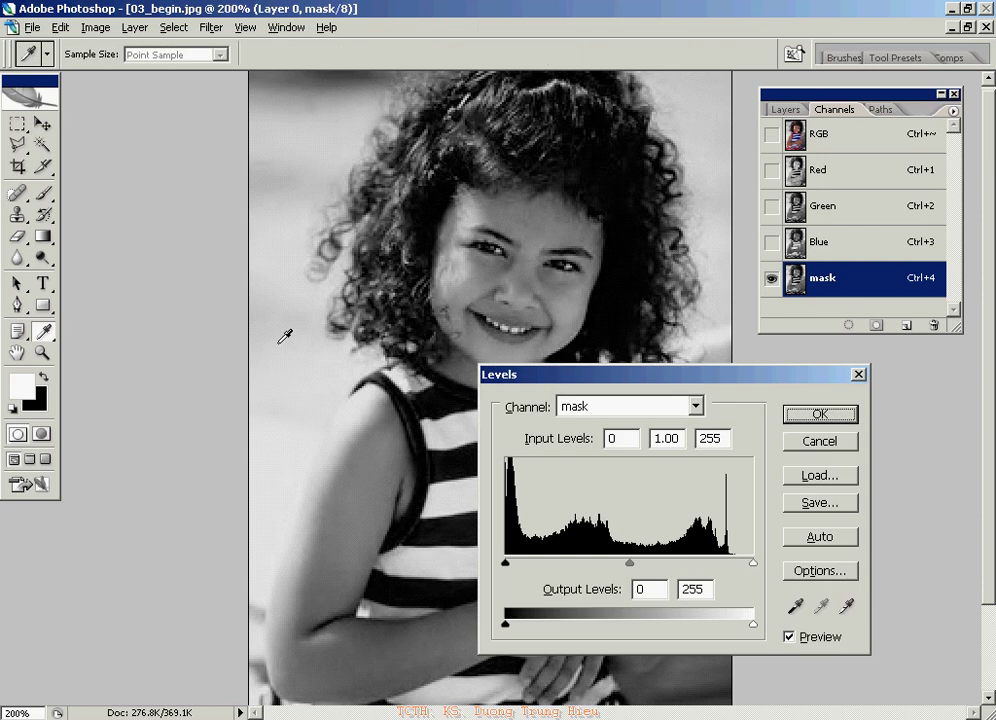
left_click_drag(620, 375, 617, 372)
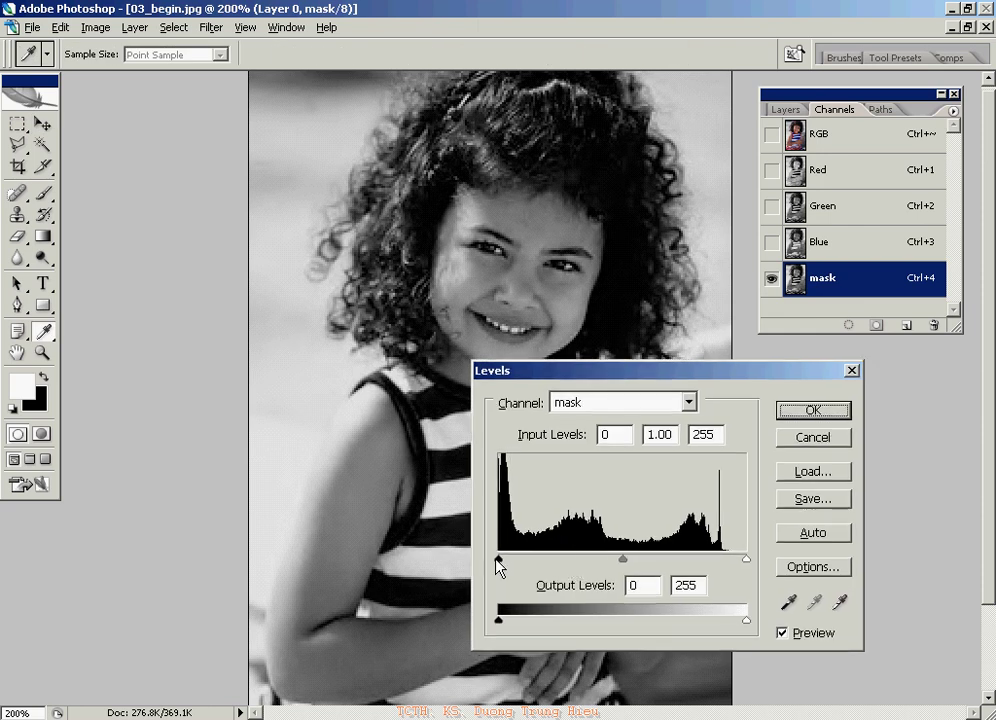
left_click_drag(498, 560, 551, 560)
left_click_drag(648, 560, 618, 560)
left_click_drag(745, 560, 696, 560)
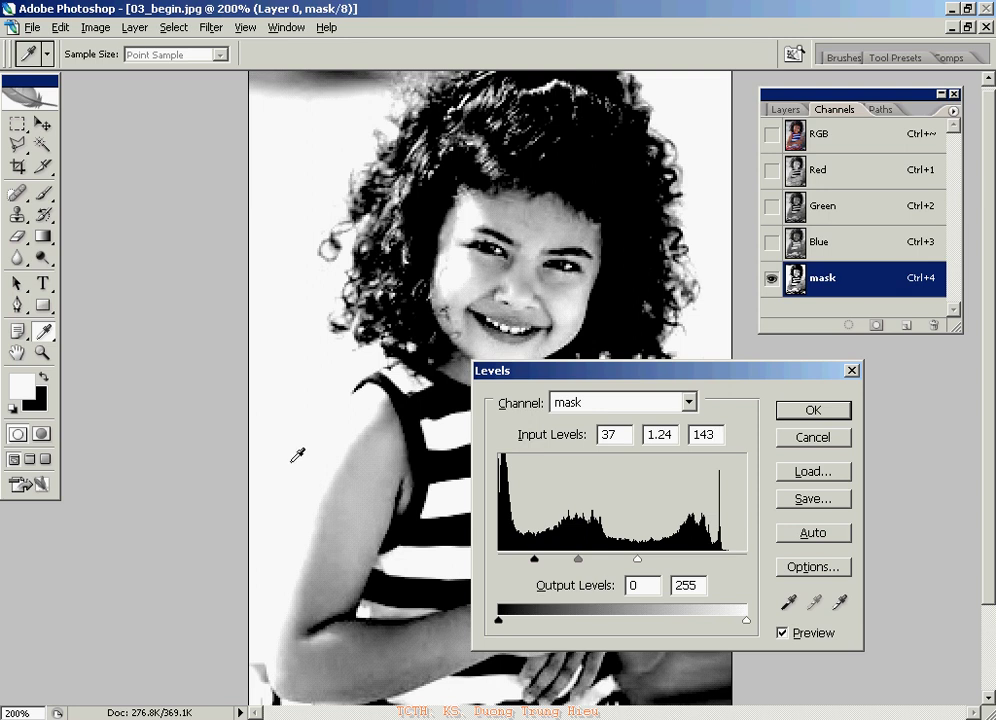
left_click(796, 413)
key("v")
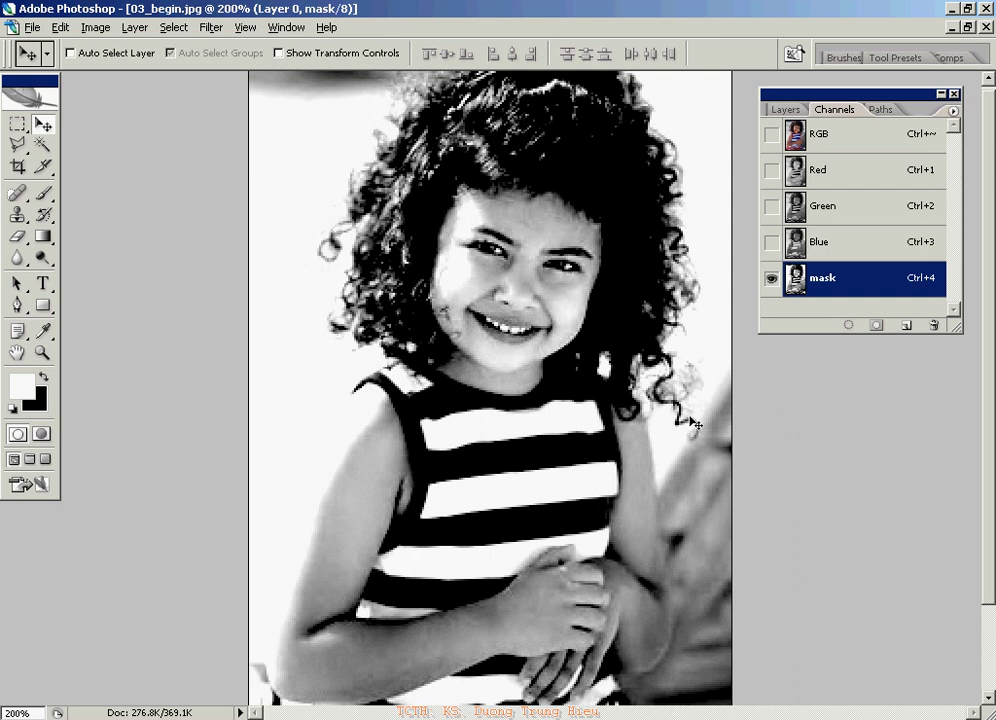
Zoom back to 100% and load the mask channel as a selection over the RGB composite.
key("ctrl+minus")
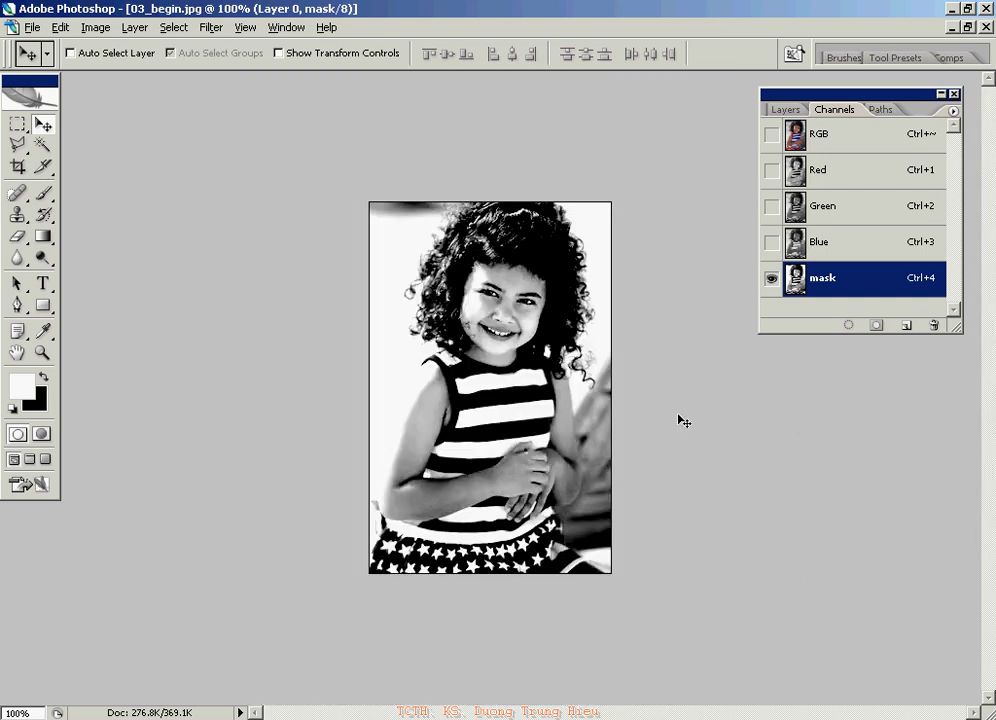
left_click(795, 283, "ctrl")
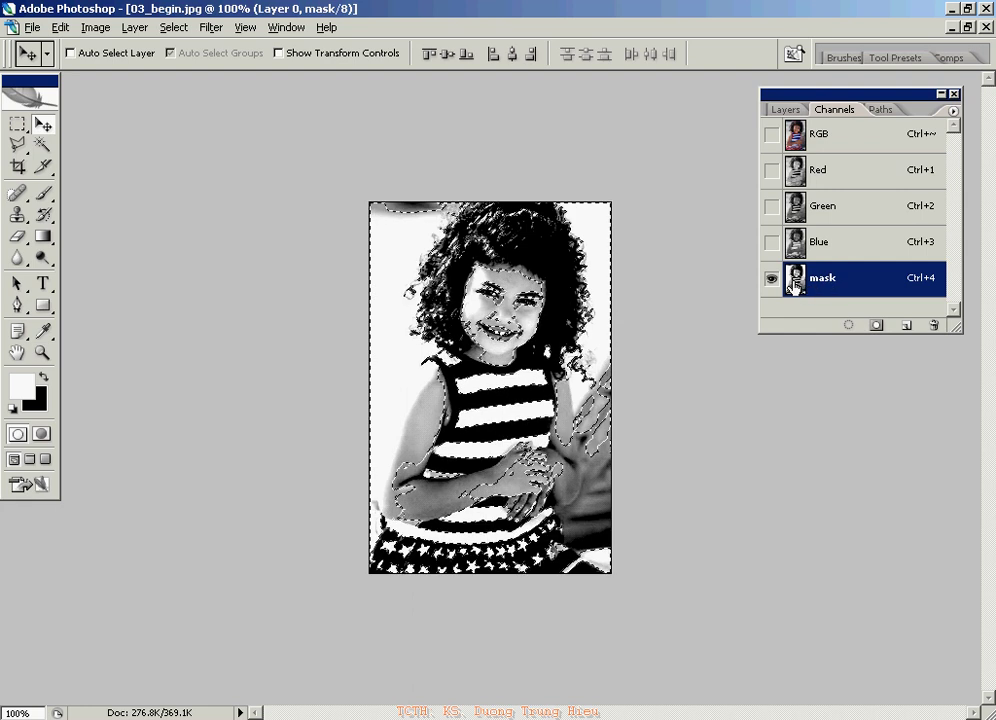
left_click(824, 135)
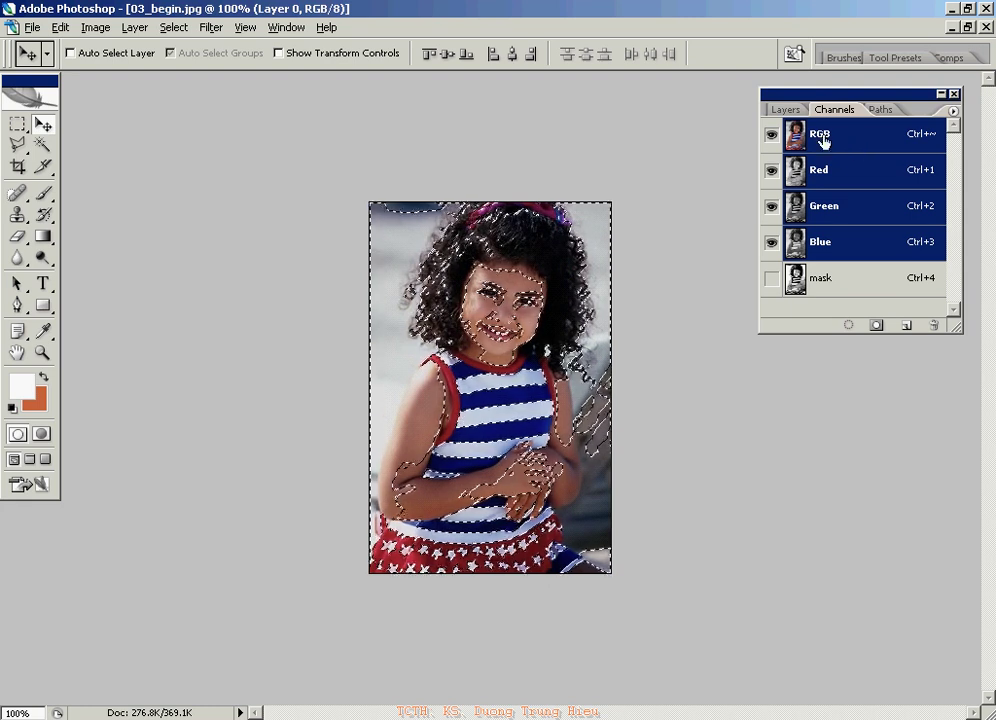
left_click(786, 110)
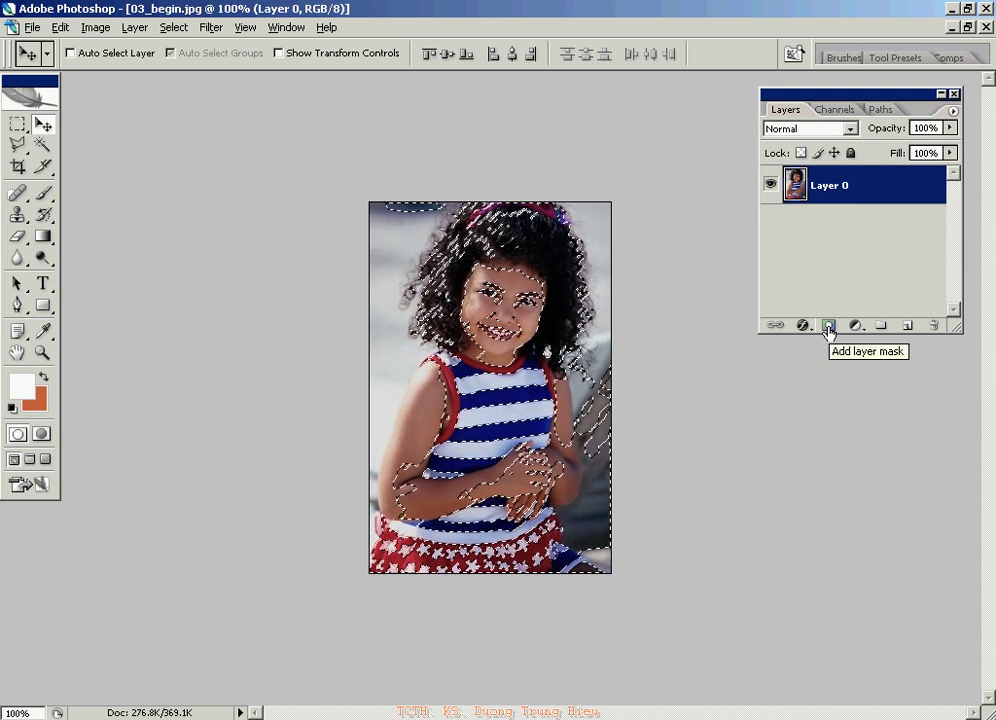
Add a layer mask to Layer 0 from the selection, zoom to 200%, and pick the Brush tool.
left_click(828, 327)
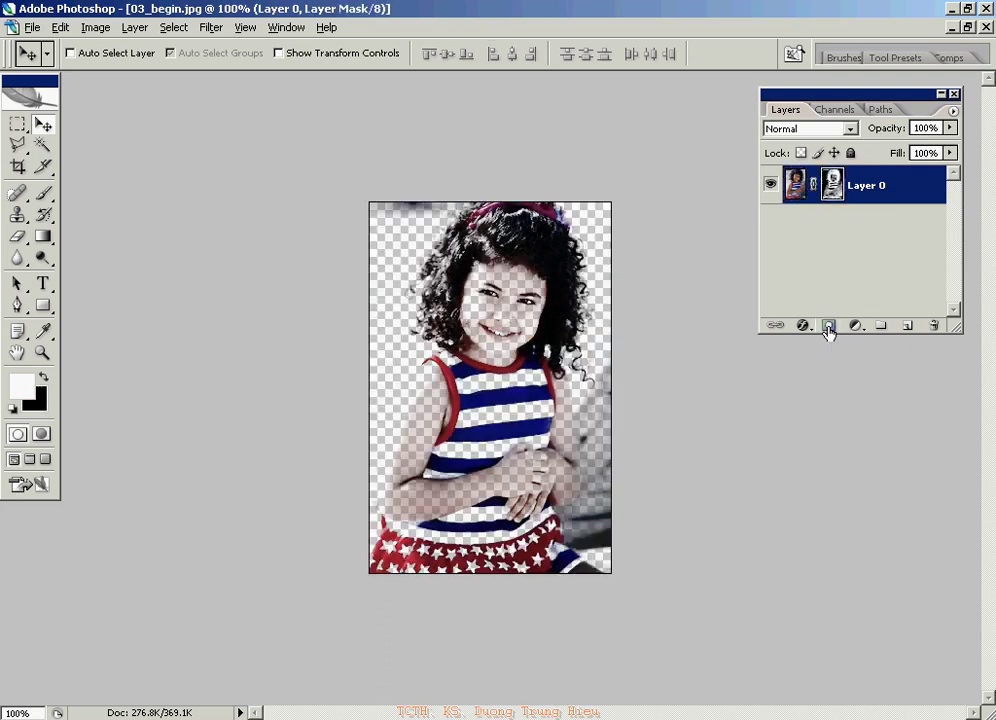
left_click(591, 399)
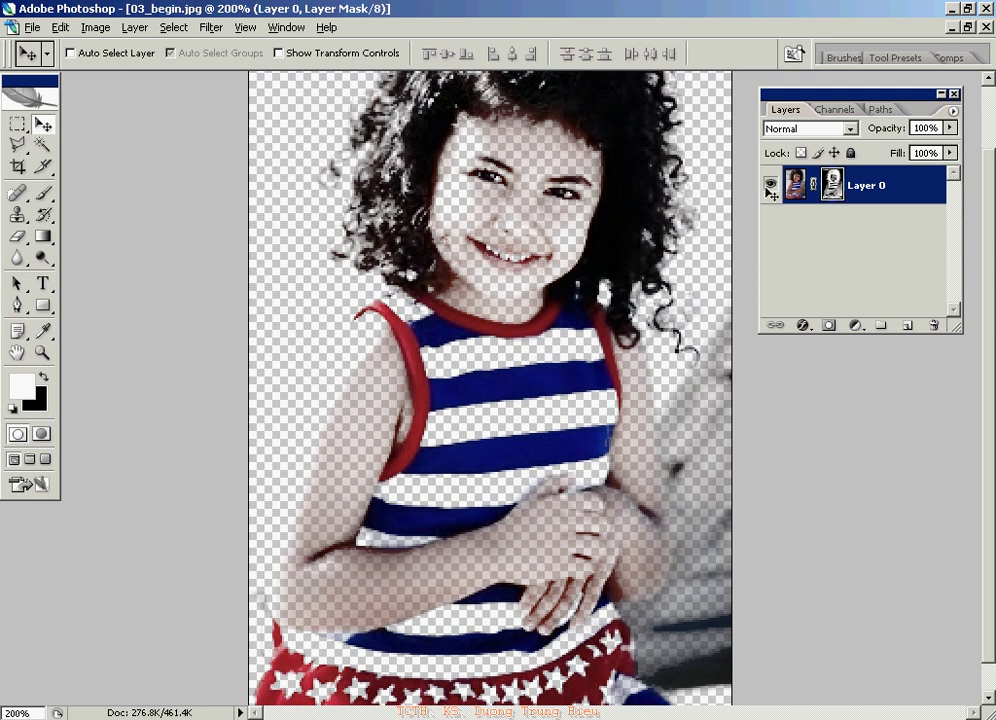
left_click(42, 195)
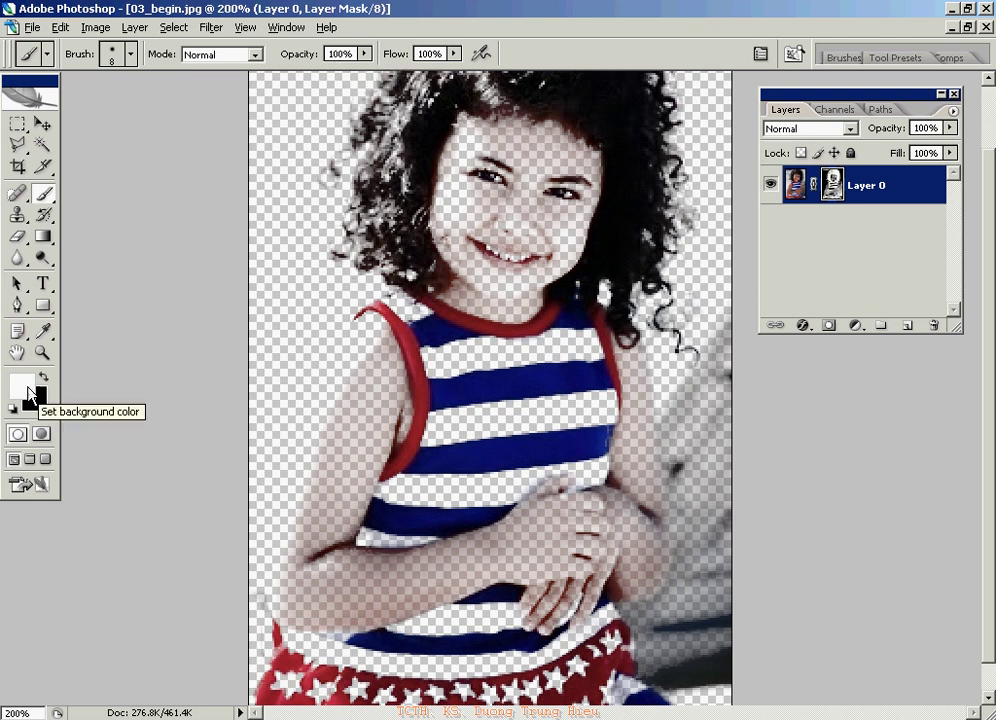
Paint white on Layer 0's mask to restore the girl's face and shoulder.
mouse_move(506, 146)
left_mouse_down()
mouse_move(591, 133)
mouse_move(453, 177)
mouse_move(493, 338)
mouse_move(527, 289)
mouse_move(573, 367)
mouse_move(586, 459)
mouse_move(533, 516)
mouse_move(500, 389)
mouse_move(440, 345)
mouse_move(434, 316)
mouse_move(400, 502)
mouse_move(333, 340)
mouse_move(414, 541)
mouse_move(440, 567)
mouse_move(330, 590)
mouse_move(485, 658)
mouse_move(620, 690)
mouse_move(567, 494)
mouse_move(500, 640)
mouse_move(435, 655)
mouse_move(549, 585)
mouse_move(585, 534)
mouse_move(588, 358)
left_mouse_up()
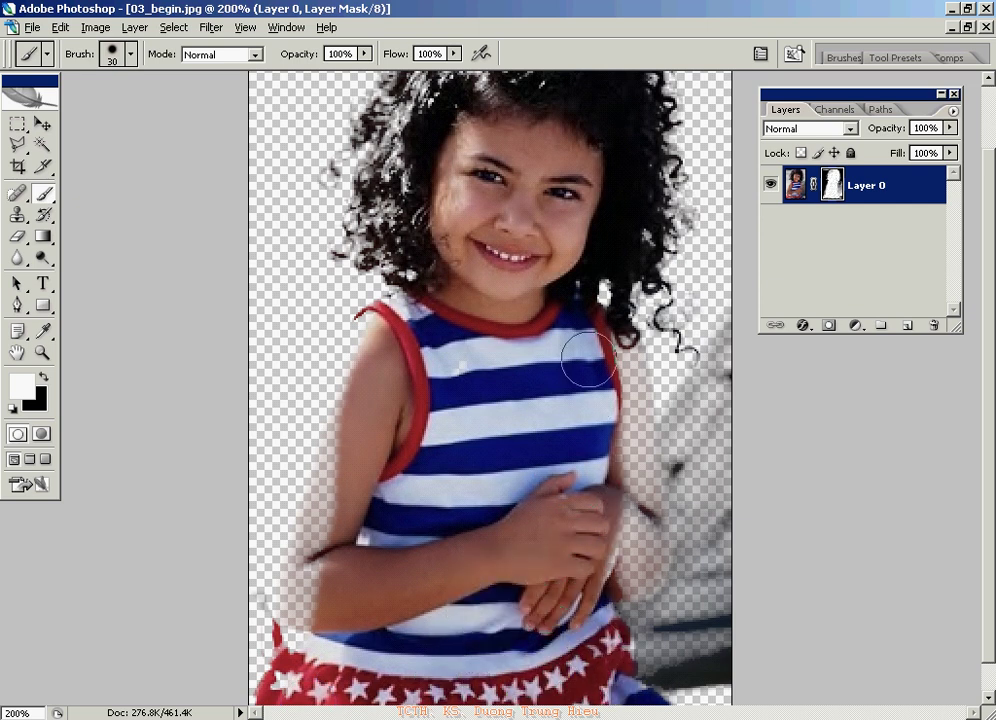
scroll(497, 101, "up", 3)
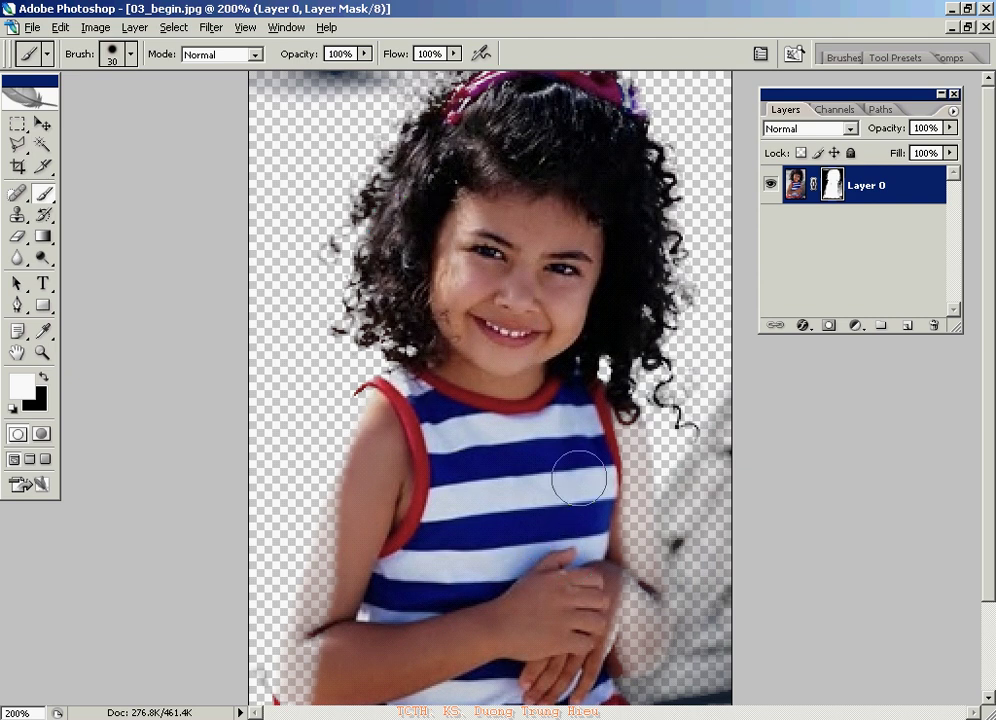
scroll(518, 349, "down", 3)
Zoom in on the girl's torso and switch to the Polygonal Lasso tool.
left_click_drag(253, 248, 518, 700)
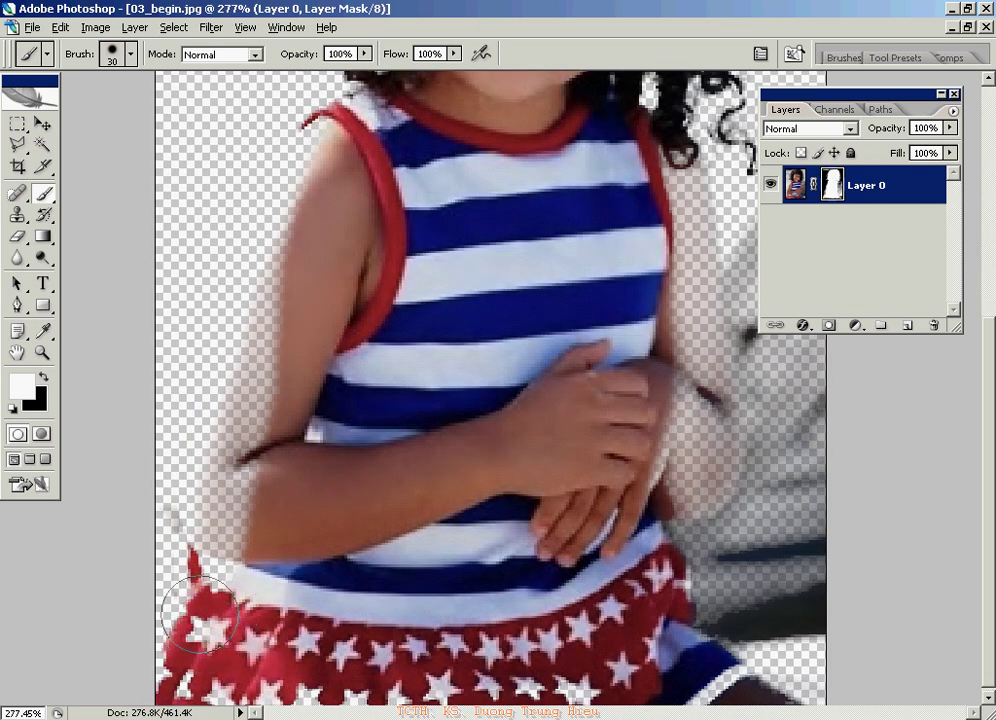
mouse_move(233, 490)
left_mouse_down()
mouse_move(253, 575)
mouse_move(205, 596)
mouse_move(222, 511)
mouse_move(236, 489)
mouse_move(262, 478)
mouse_move(276, 568)
mouse_move(258, 469)
mouse_move(236, 480)
mouse_move(329, 249)
mouse_move(285, 311)
mouse_move(229, 427)
mouse_move(207, 558)
mouse_move(258, 349)
mouse_move(327, 233)
mouse_move(267, 322)
mouse_move(229, 467)
mouse_move(240, 665)
mouse_move(300, 518)
mouse_move(338, 222)
mouse_move(324, 311)
mouse_move(351, 222)
mouse_move(284, 277)
mouse_move(222, 509)
mouse_move(227, 629)
mouse_move(233, 389)
left_mouse_up()
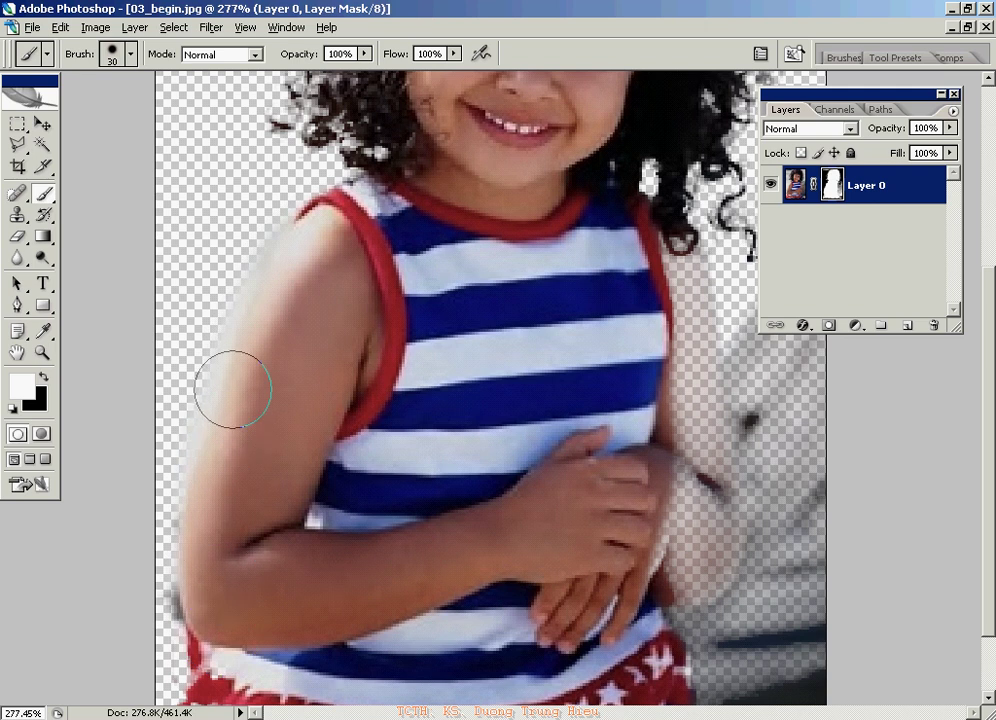
left_click(20, 150)
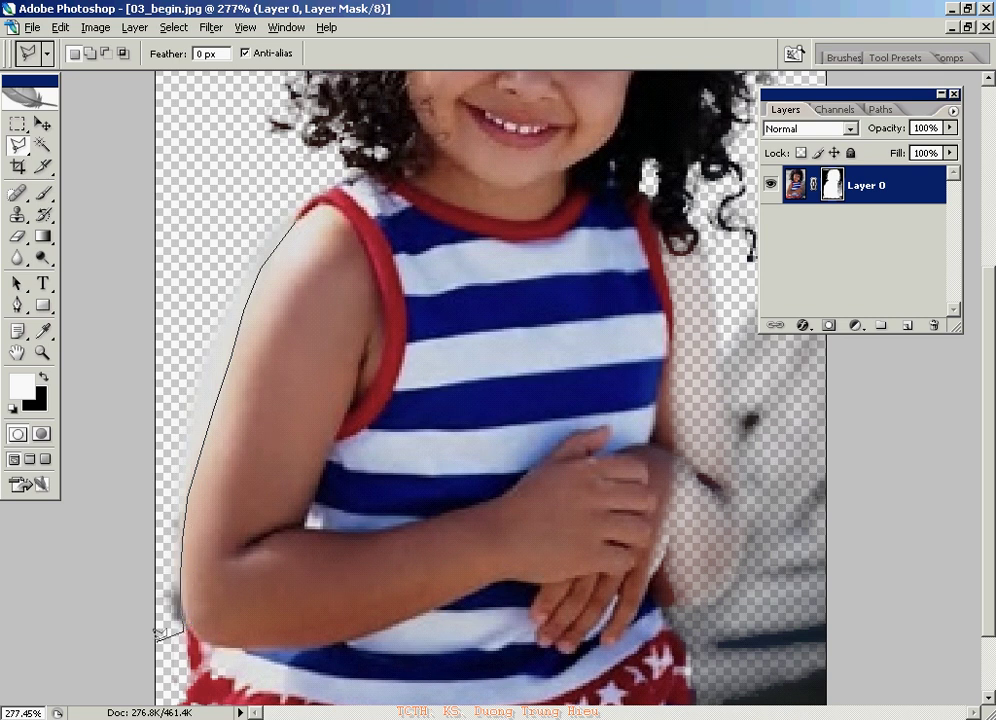
Close the lasso selection along the left arm's outside and feather it 2 pixels.
left_click(138, 196)
double_click(207, 170)
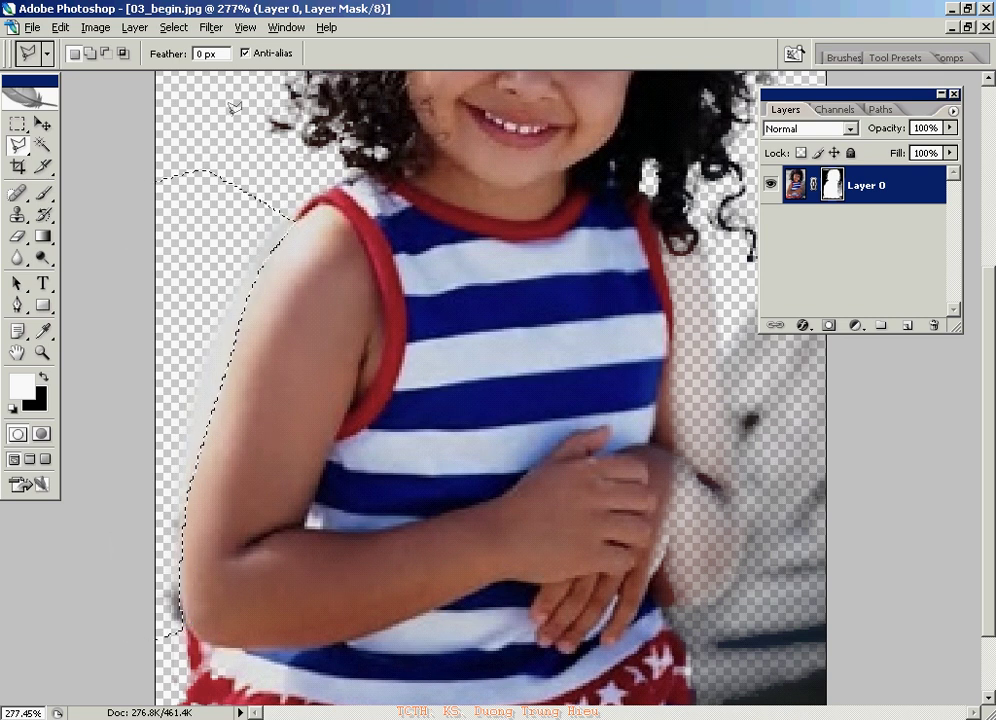
left_click(173, 27)
left_click(200, 202)
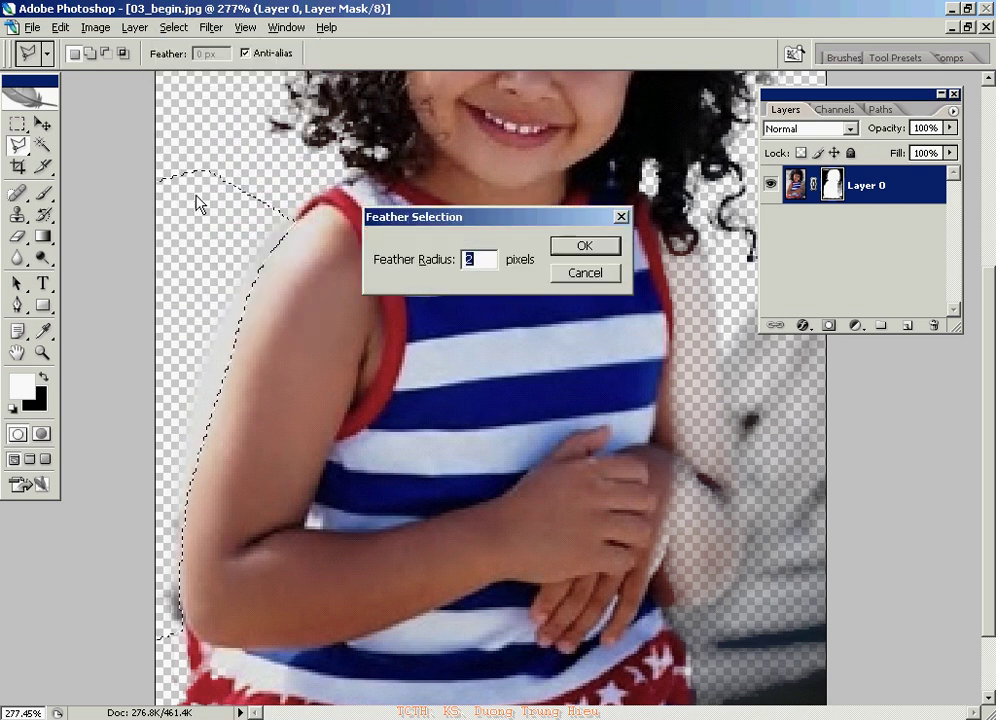
key("Return")
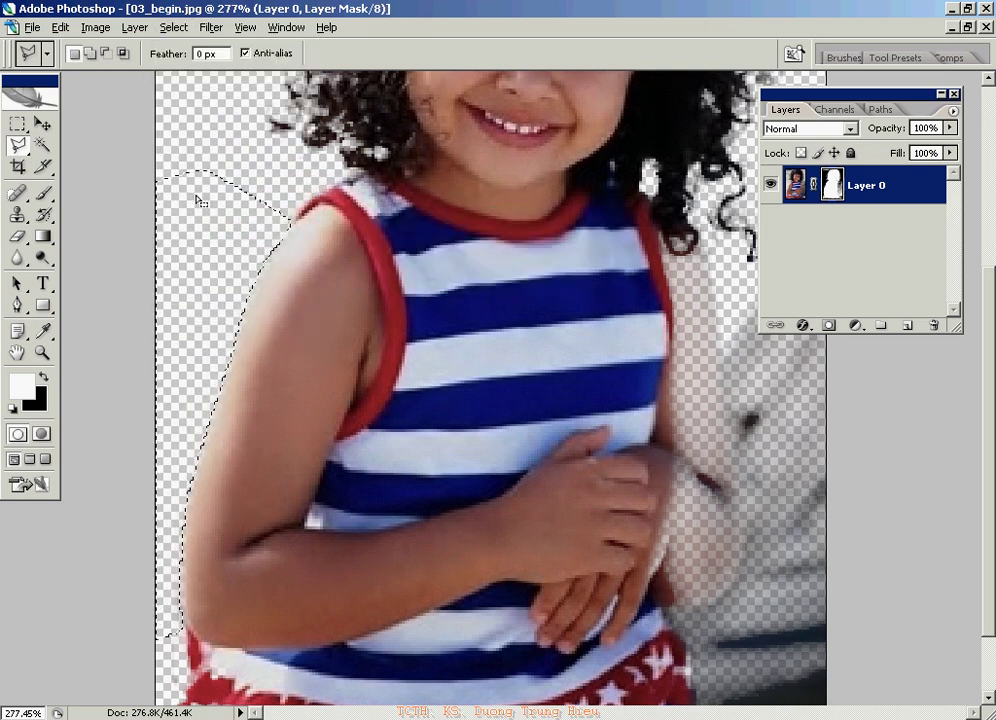
Delete the selected pale fringe from the mask and deselect.
key("Delete")
key("ctrl+d")
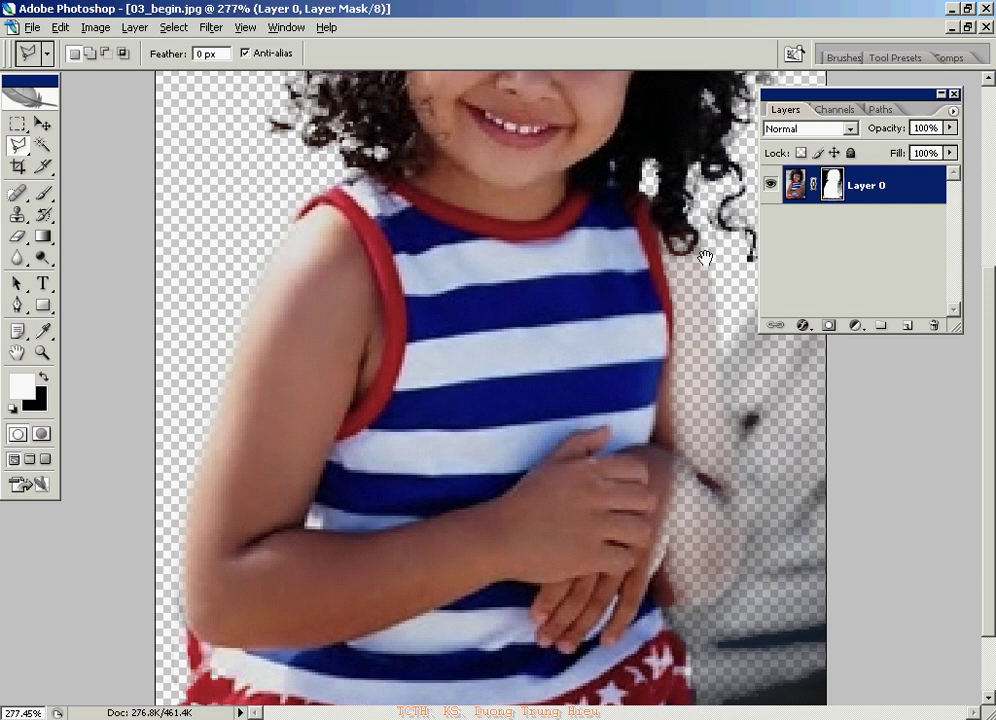
left_click_drag(705, 262, 522, 262)
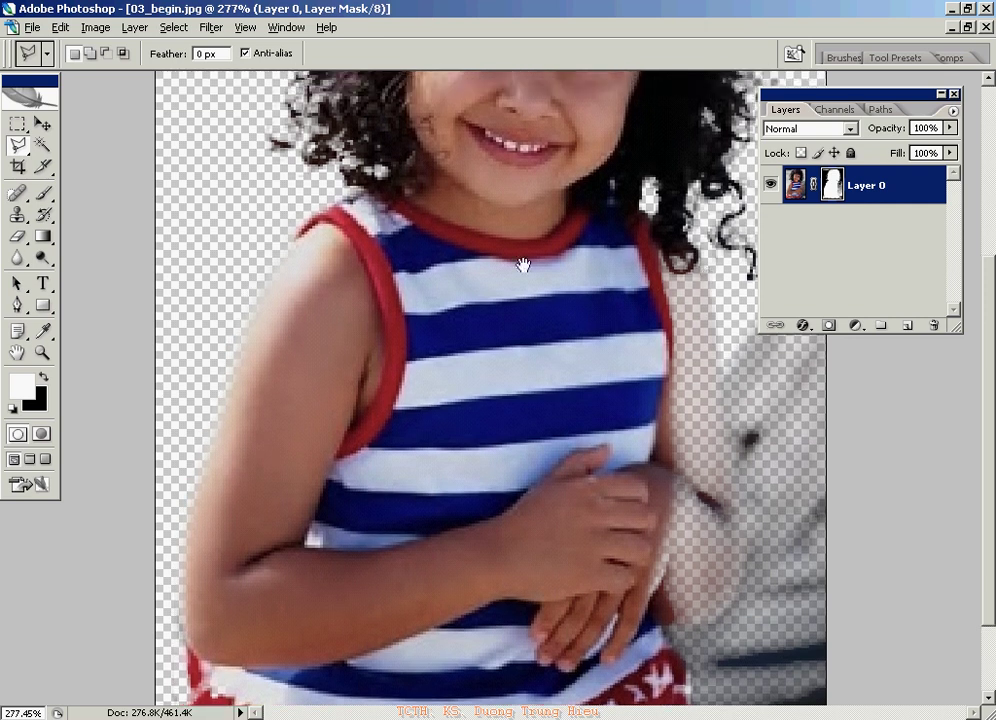
left_click(44, 192)
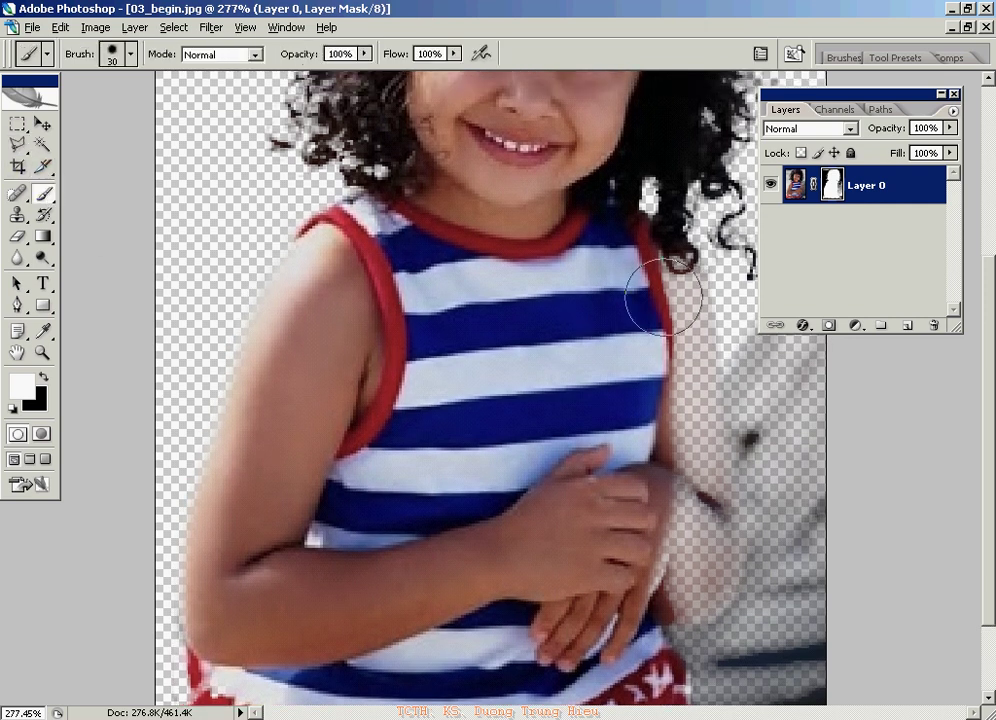
With a 20 px, 60% hardness brush, paint the right arm and elbow back in white.
key("bracketleft")
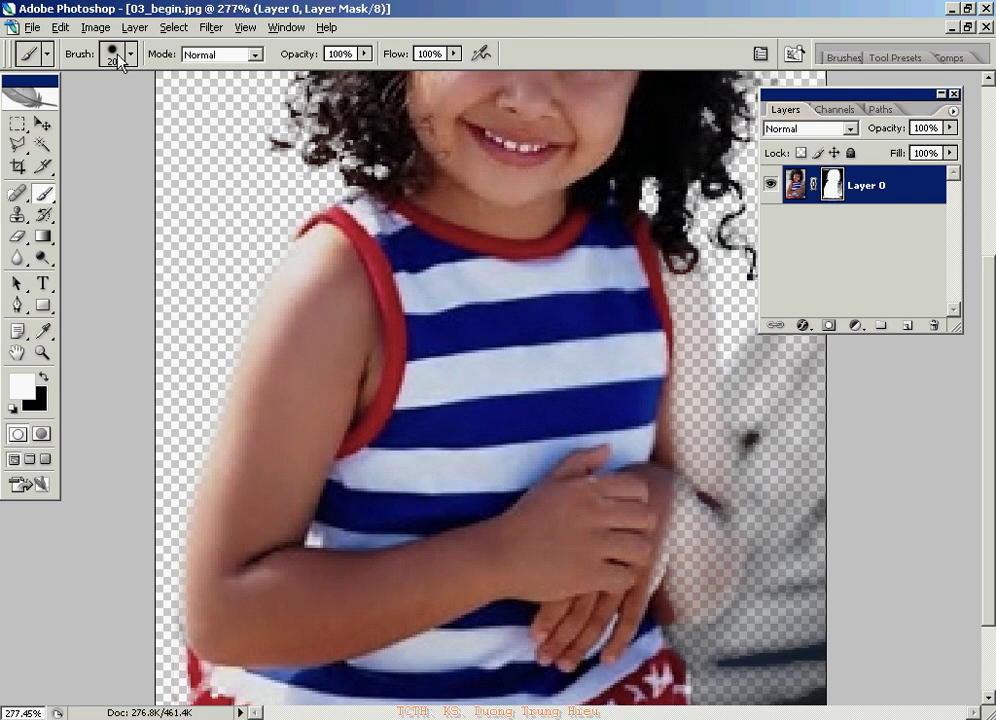
left_click(120, 61)
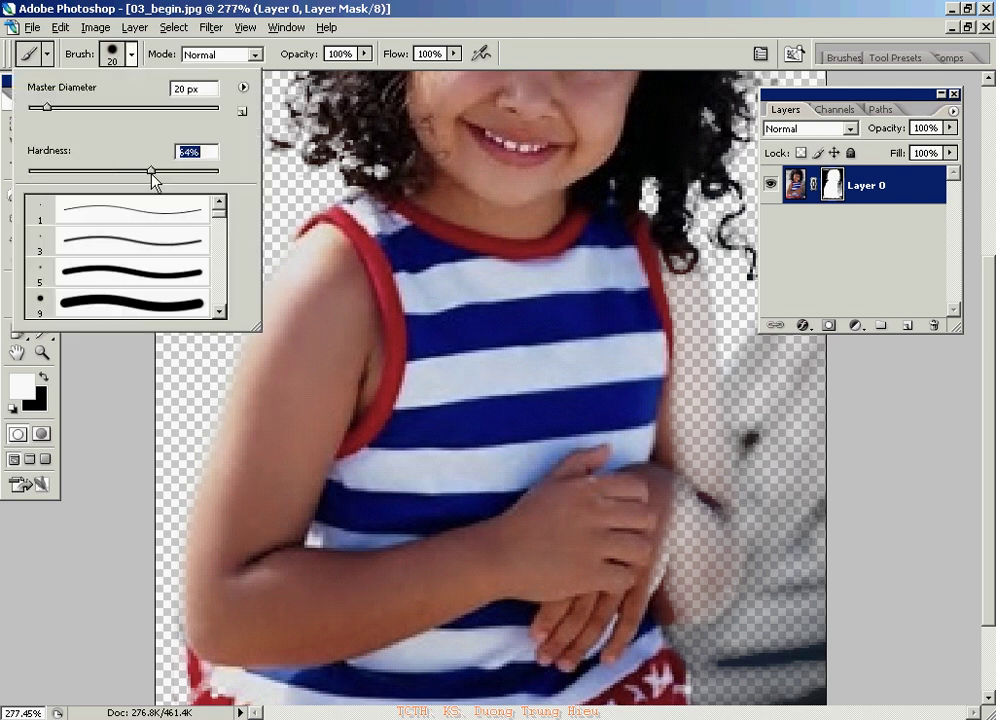
type("60")
key("Return")
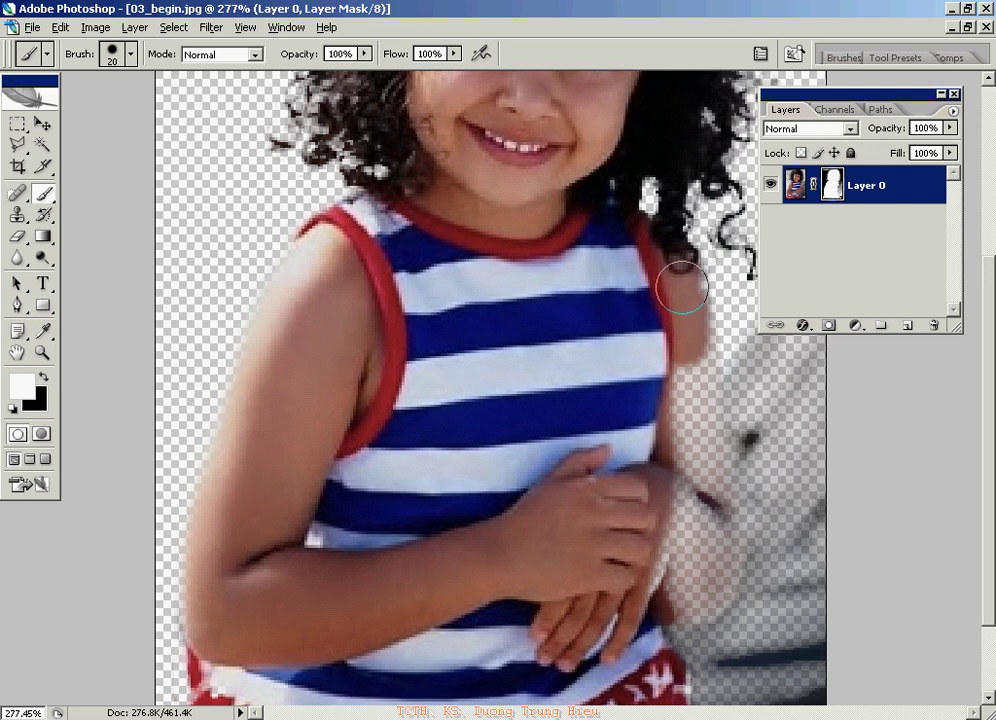
left_click_drag(678, 318, 702, 398)
left_click_drag(690, 352, 707, 511)
mouse_move(707, 430)
left_mouse_down()
mouse_move(703, 582)
mouse_move(682, 602)
mouse_move(707, 593)
mouse_move(692, 599)
left_mouse_up()
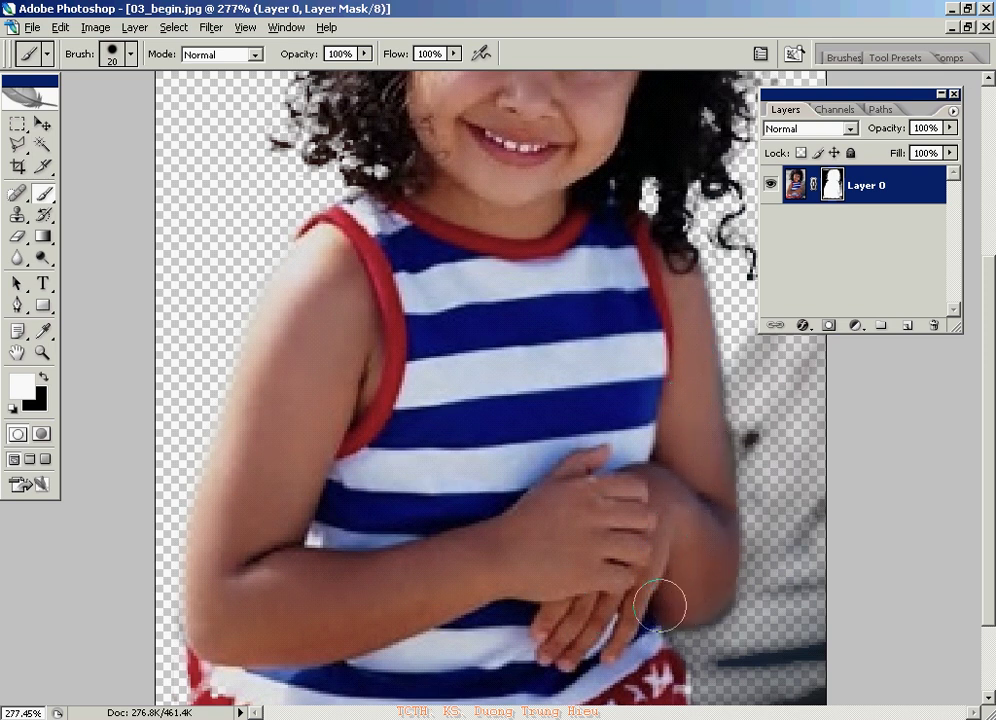
Zoom in and paint out the dark strip beside the skirt in black with a 9 px brush.
left_click(45, 374)
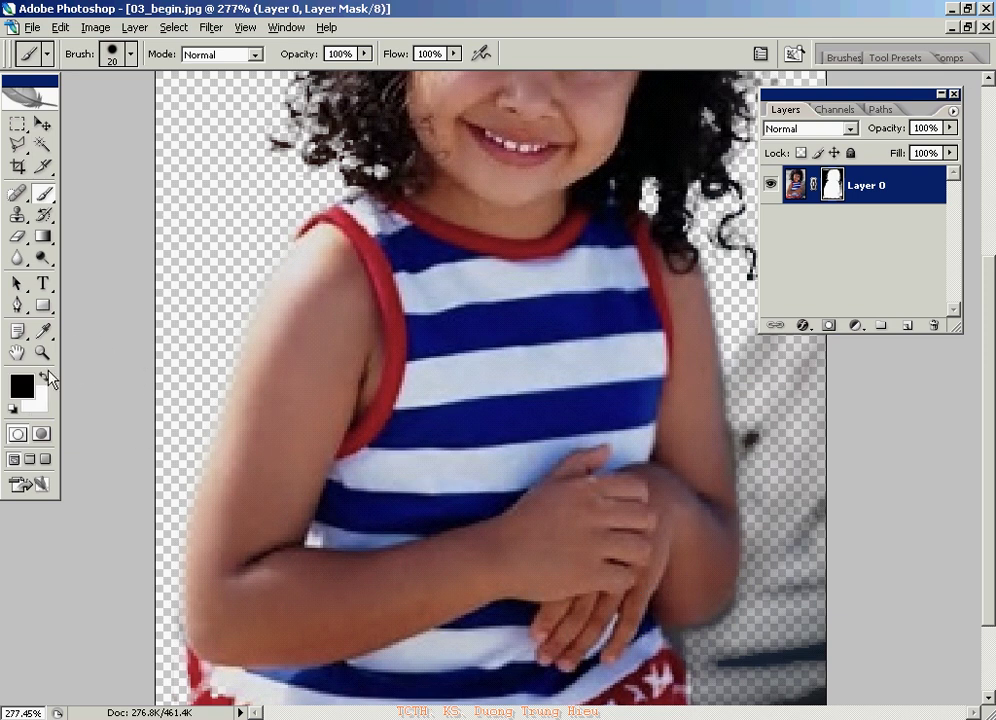
left_click(766, 606, "ctrl")
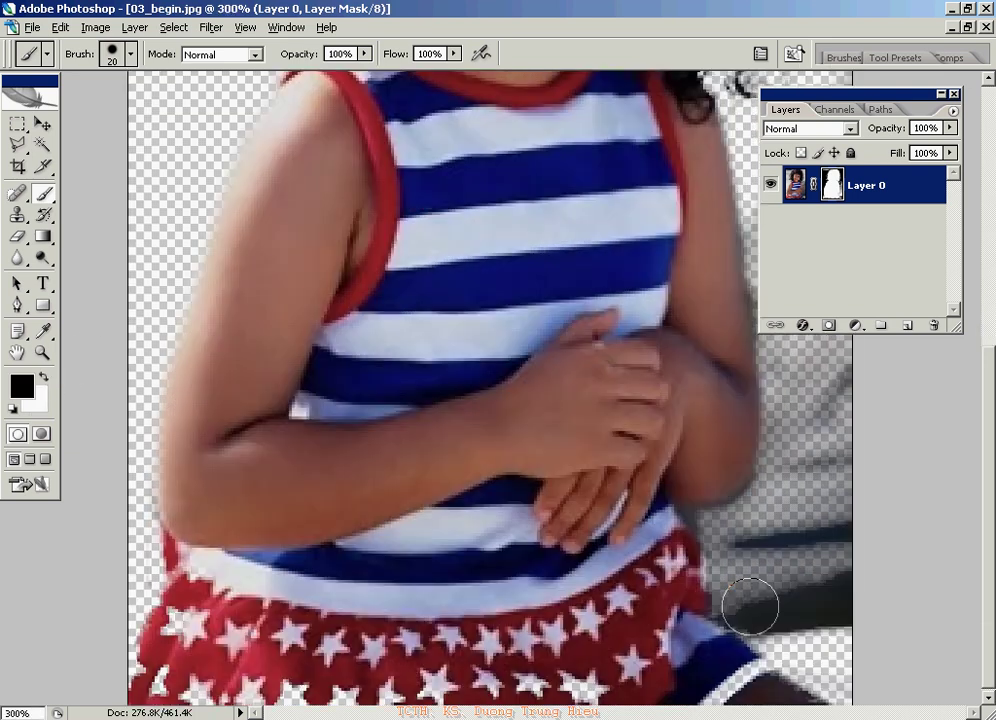
key("bracketleft")
key("bracketleft")
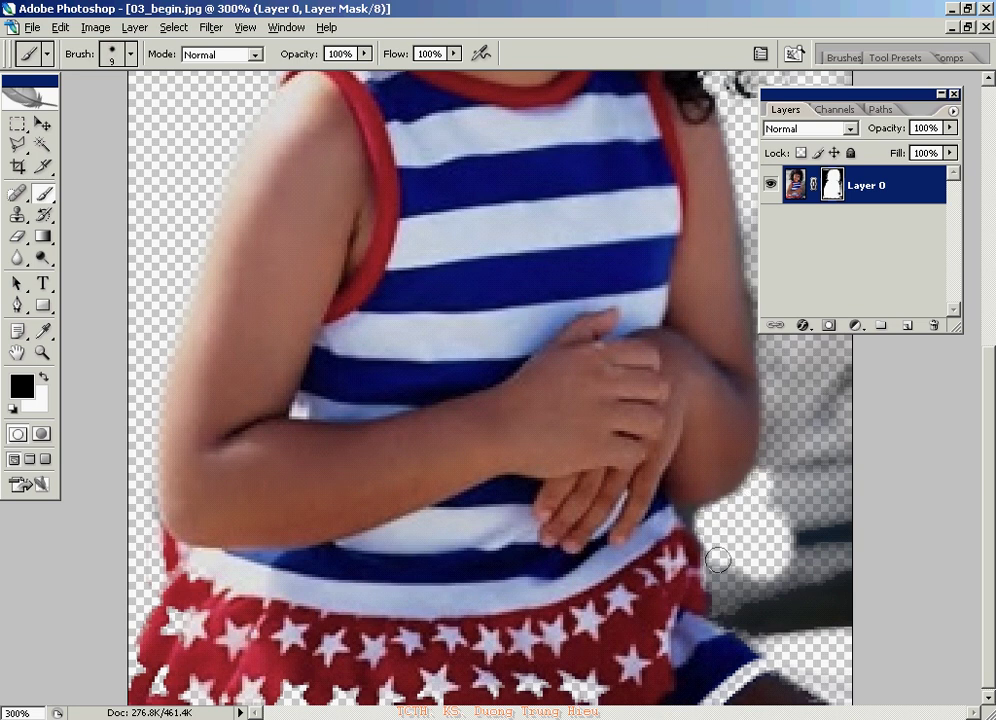
left_click_drag(723, 571, 775, 649)
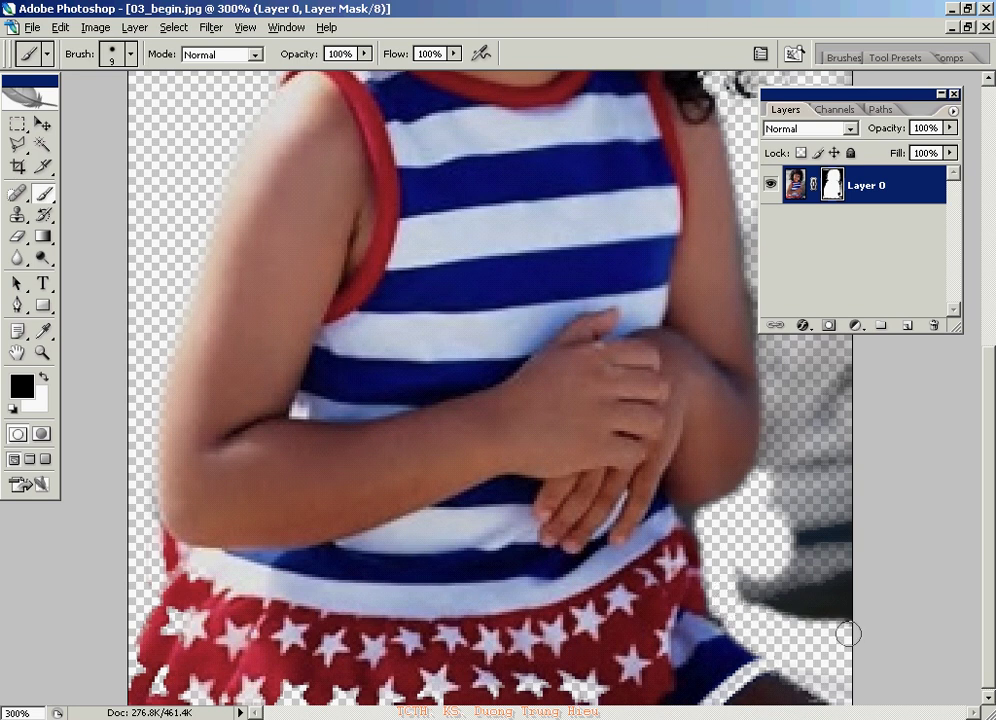
left_click_drag(778, 387, 785, 458)
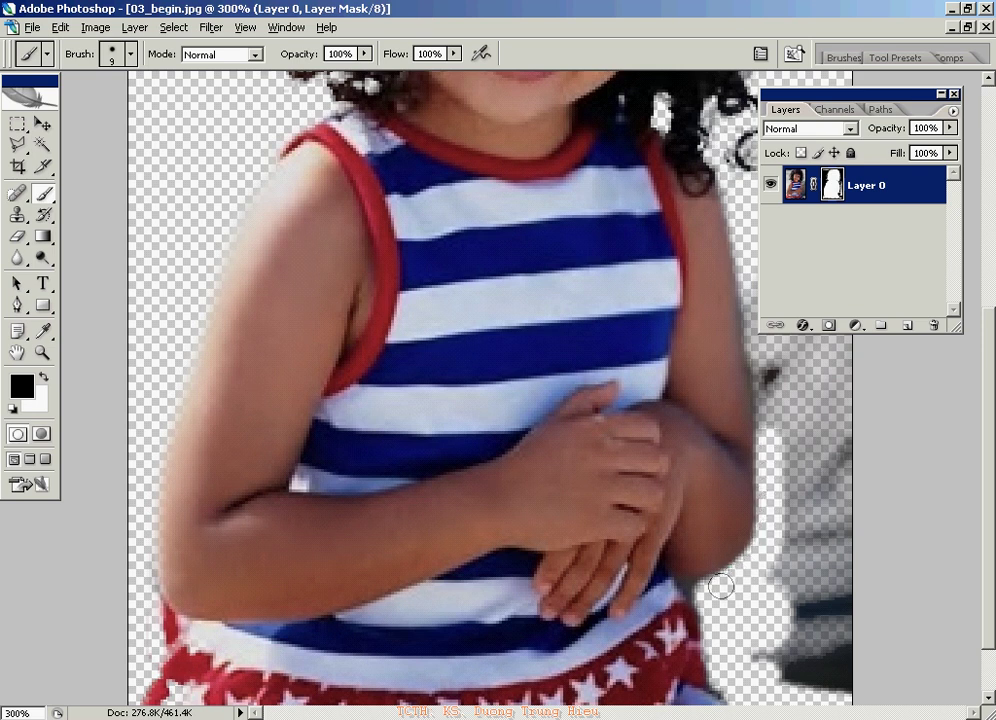
Paint black on the mask along the right arm's outer edge and the curls beside the neck.
scroll(740, 600, "up", 5)
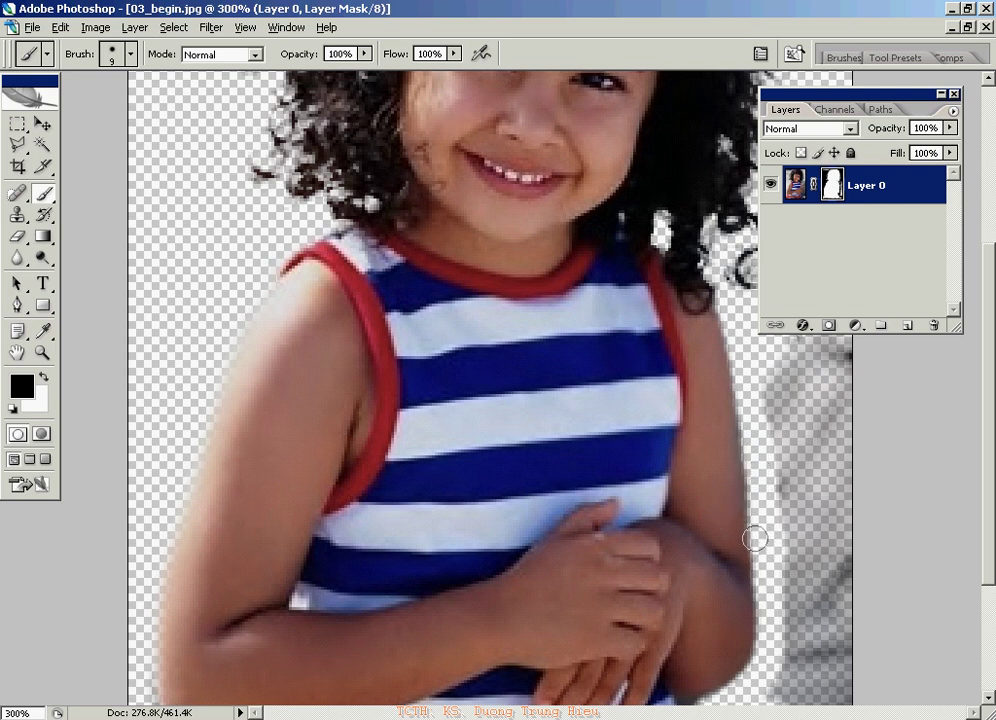
key("x")
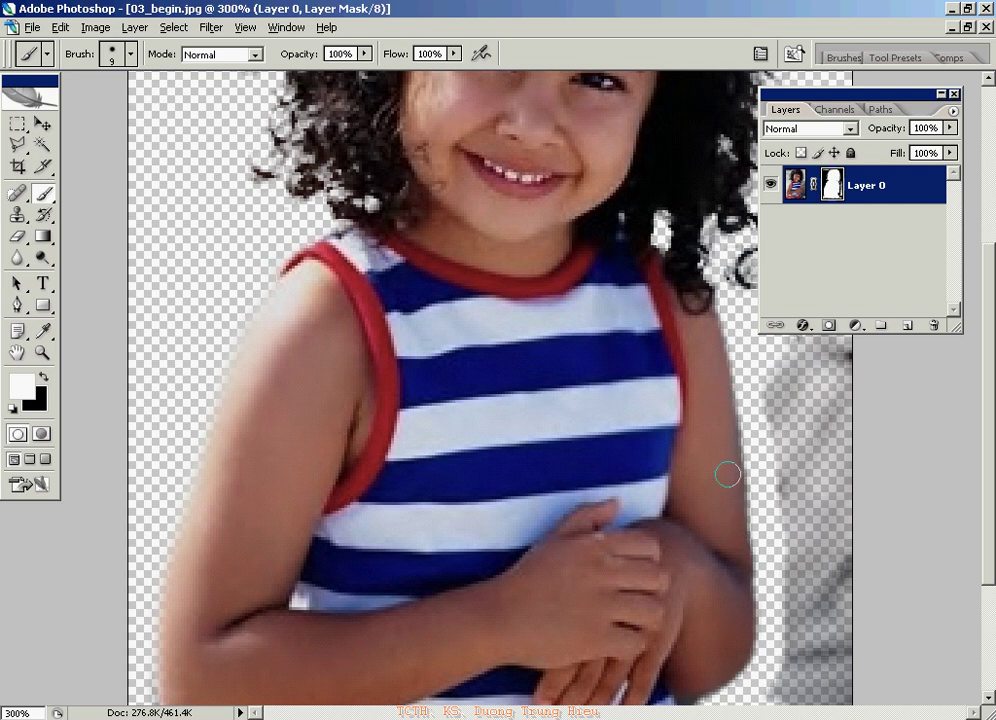
key("x")
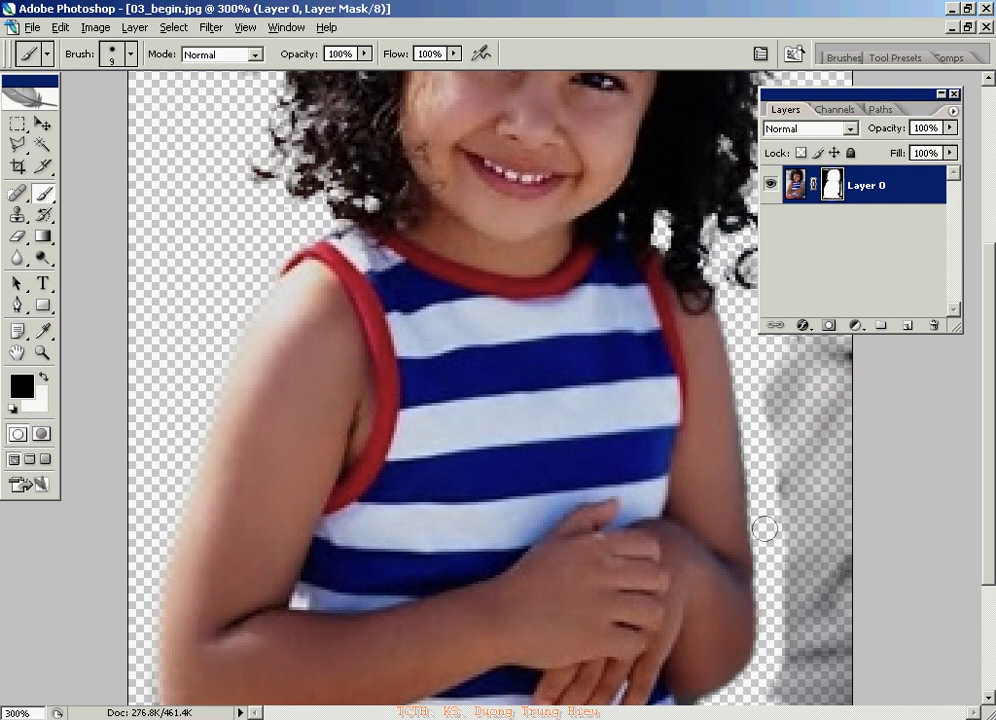
left_click_drag(766, 595, 755, 660)
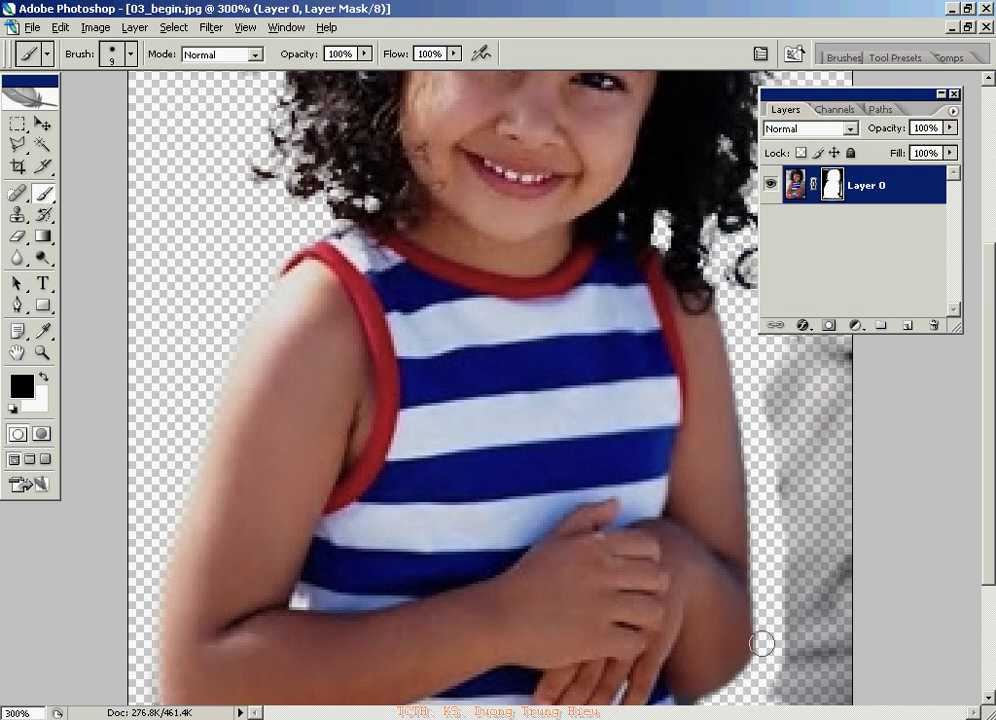
left_click_drag(771, 478, 772, 540)
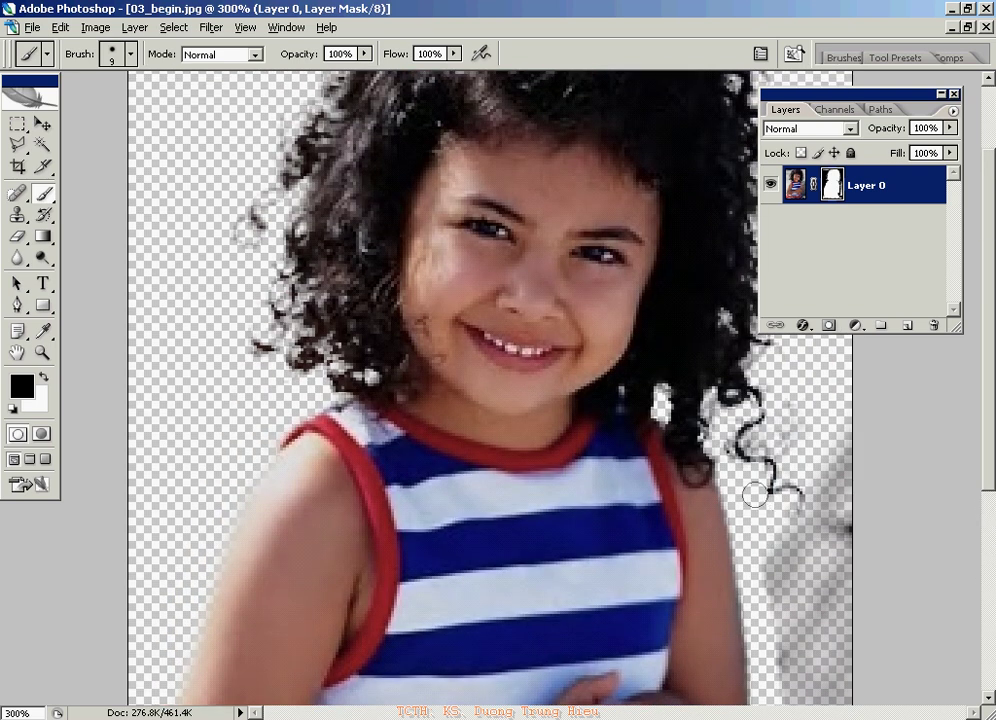
left_click_drag(754, 476, 725, 462)
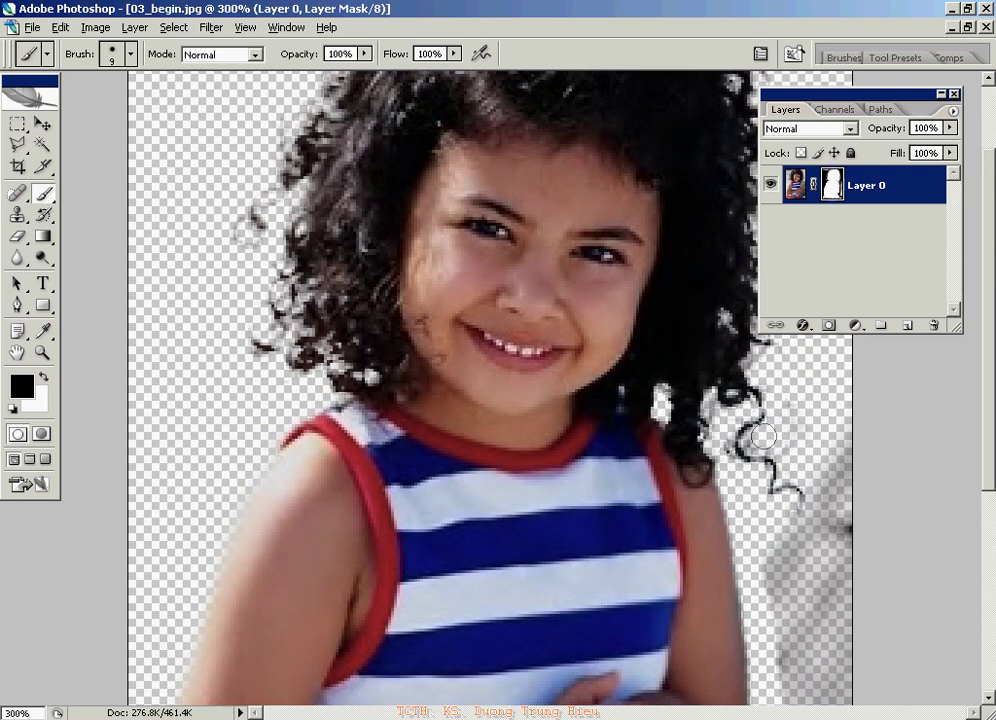
scroll(797, 410, "down", 1)
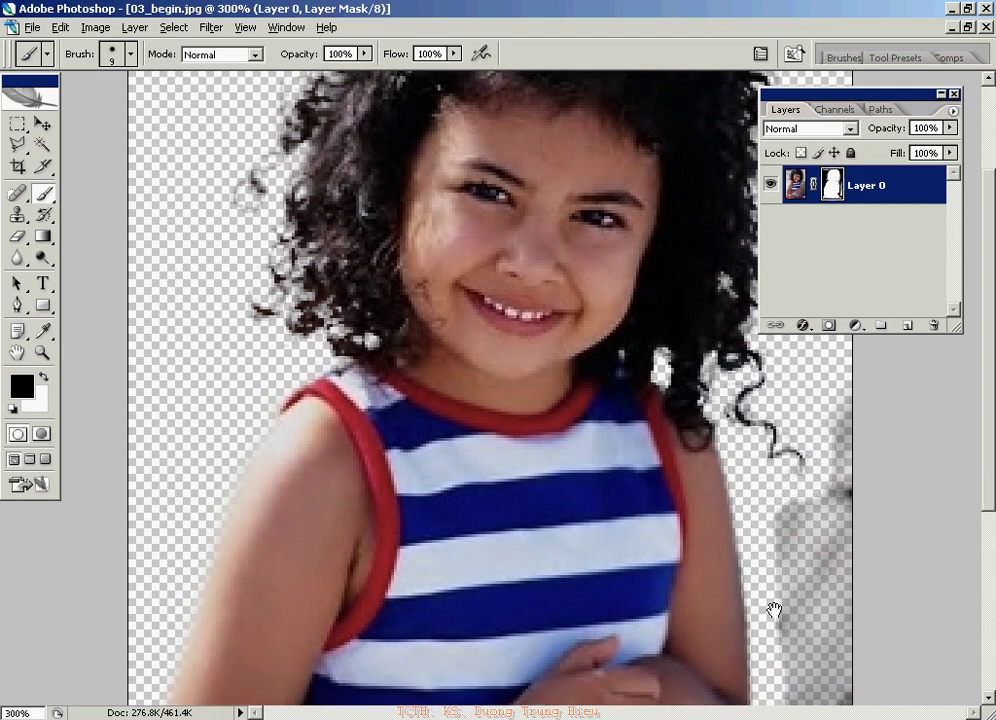
scroll(800, 545, "down", 2)
Enlarge the brush to 20 and paint out the grey fringe and smudge right of the arm.
key("bracketright")
left_click_drag(805, 529, 836, 601)
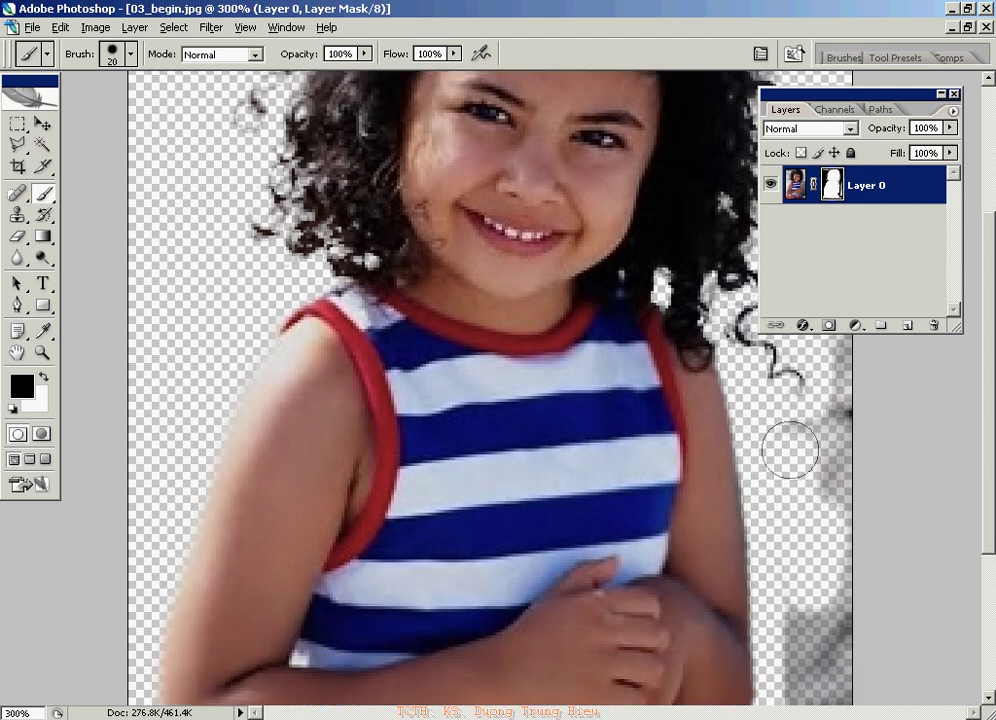
scroll(836, 601, "down", 3)
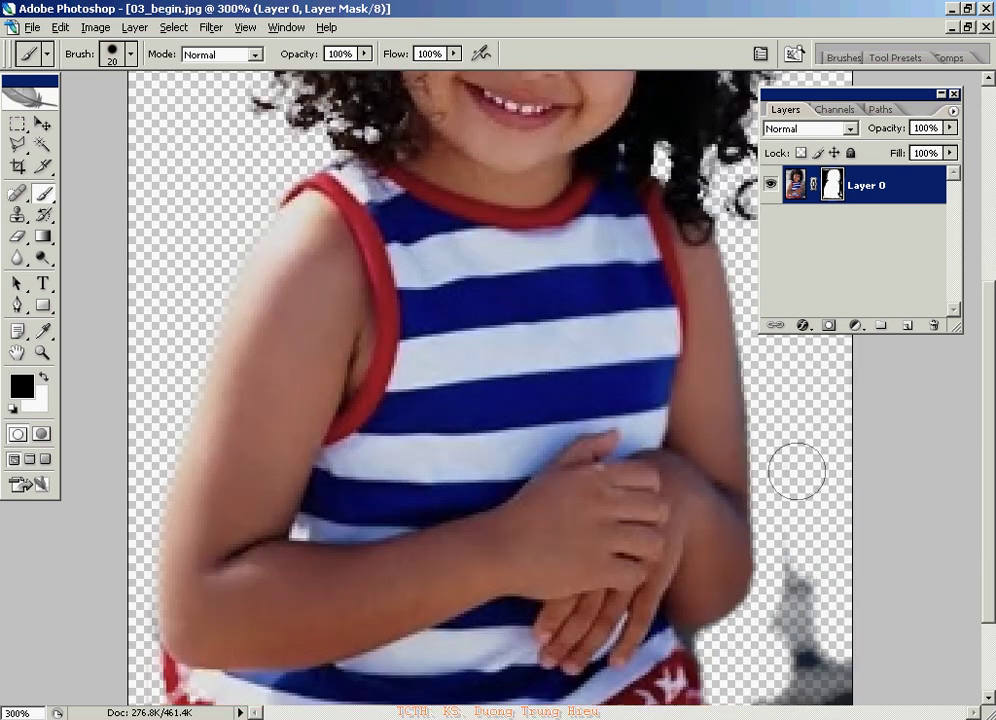
left_click_drag(805, 605, 810, 530)
left_click_drag(827, 573, 751, 582)
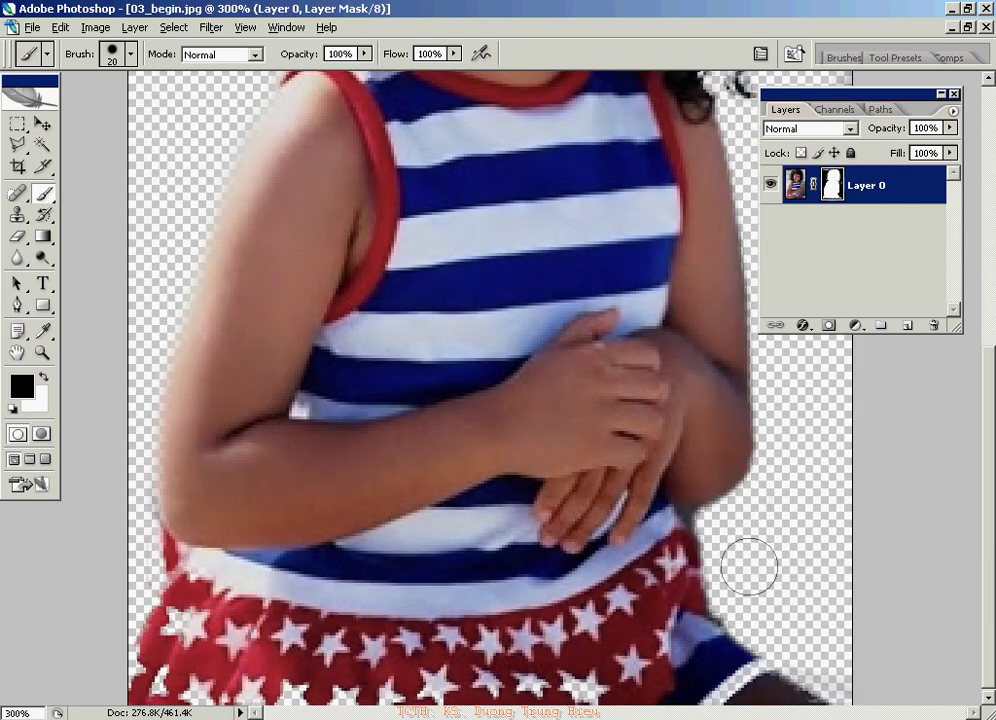
Paint black over the faint shading along the image's top edge above the hair.
key("x")
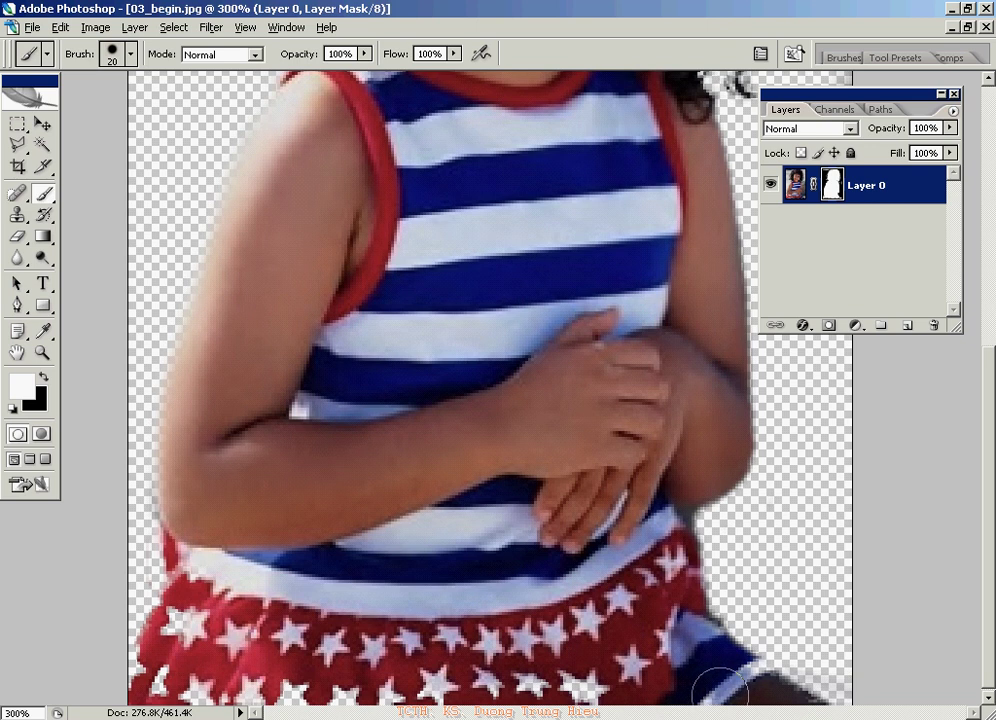
scroll(830, 545, "up", 3)
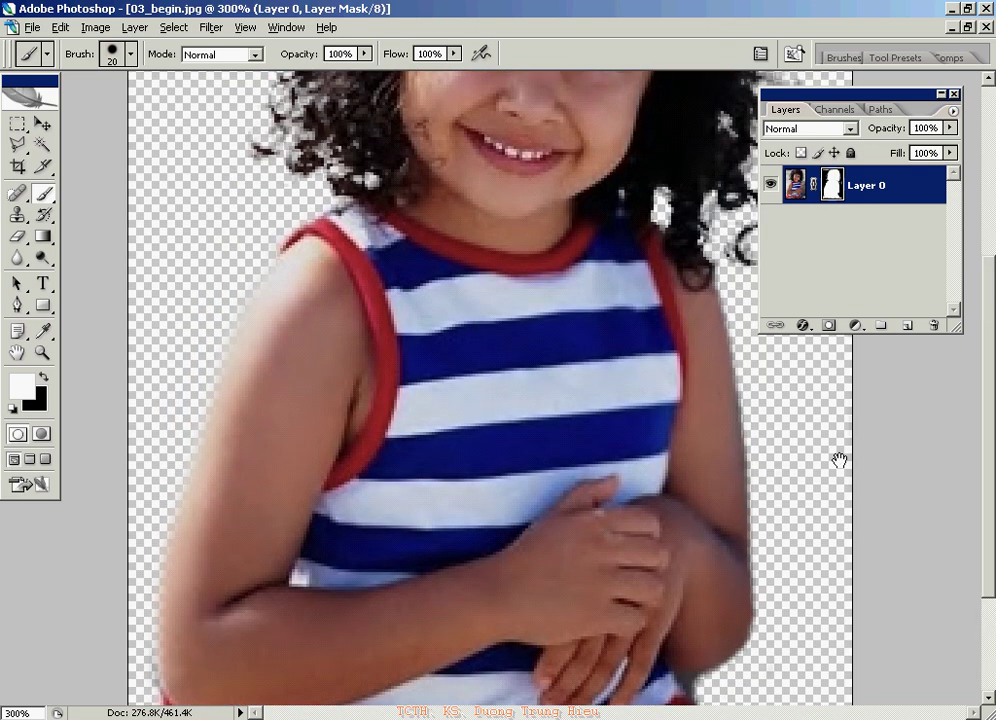
scroll(838, 530, "up", 4)
key("x")
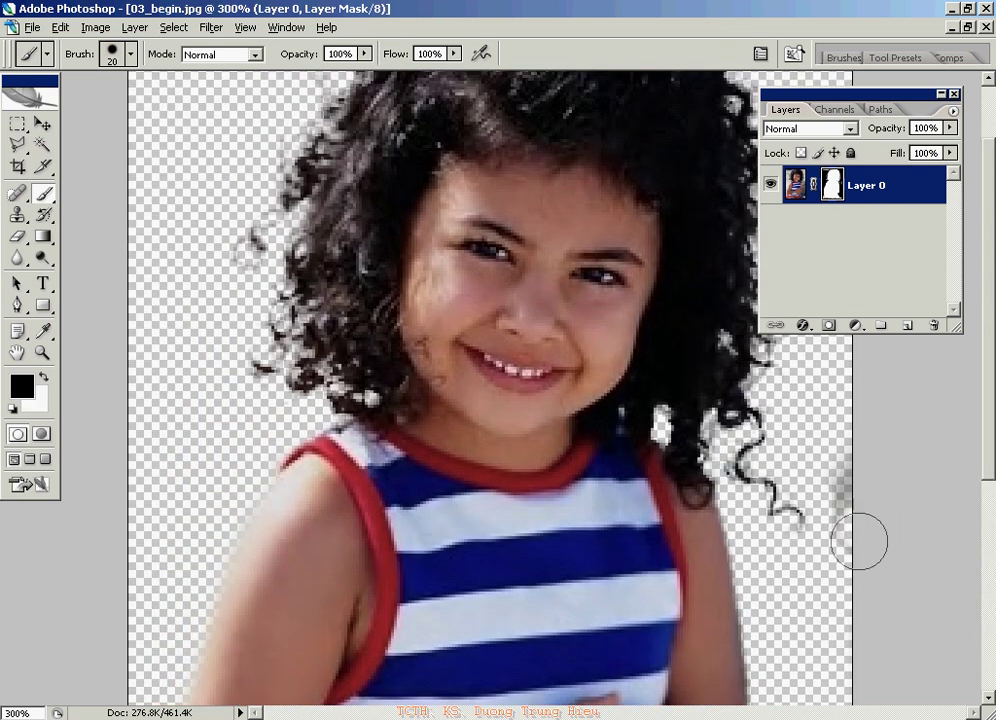
scroll(852, 490, "up", 2)
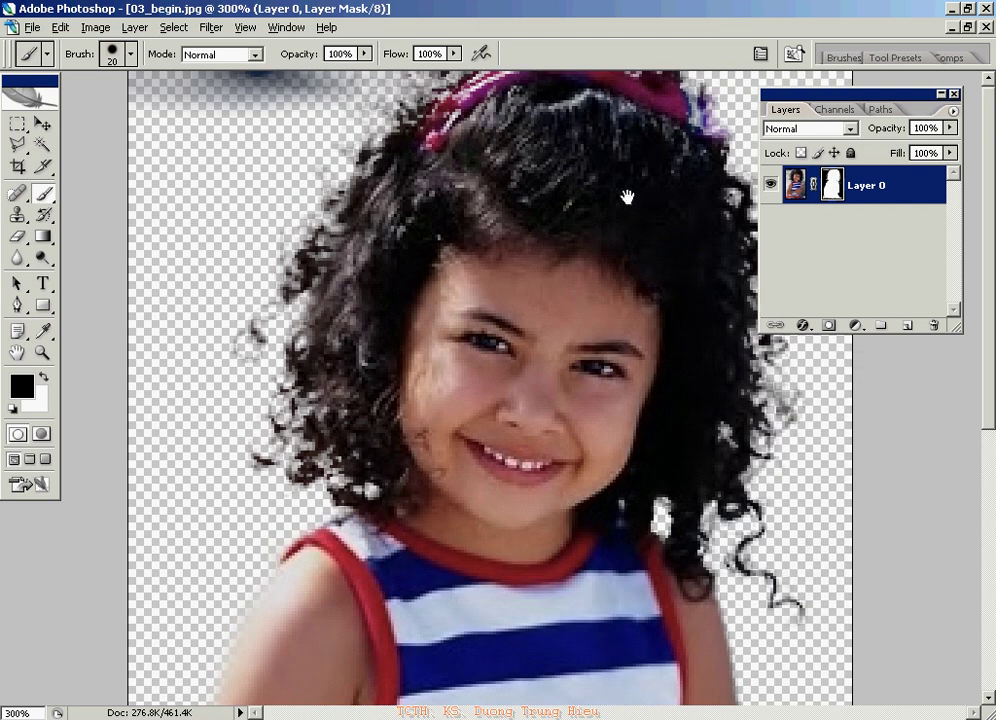
mouse_move(360, 95)
left_mouse_down()
mouse_move(378, 85)
mouse_move(140, 85)
left_mouse_up()
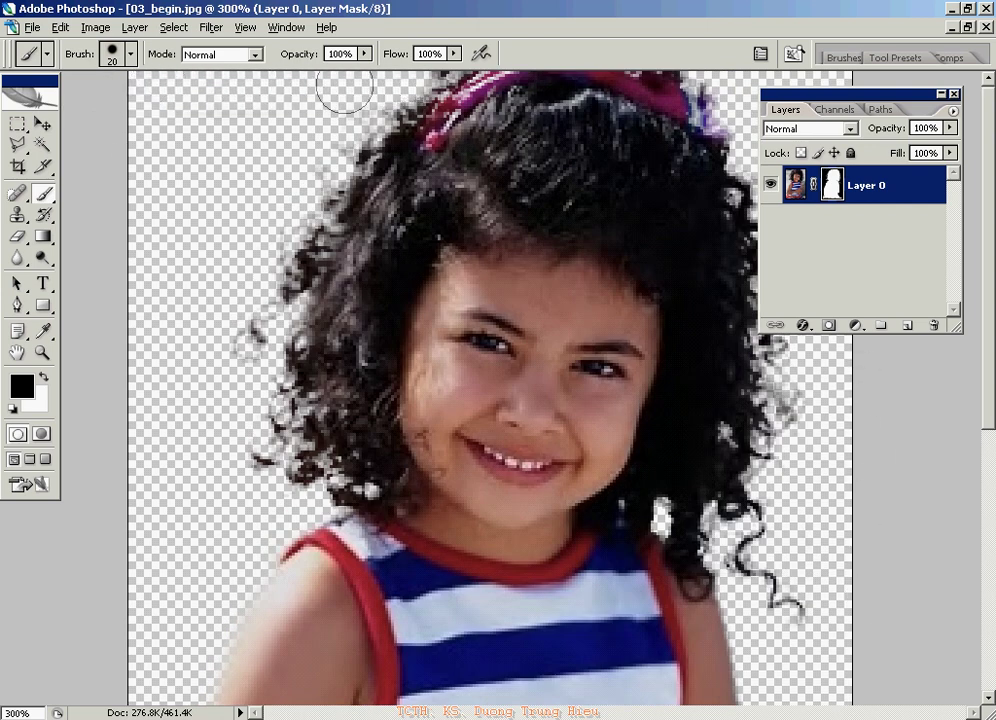
scroll(150, 165, "down", 1)
scroll(150, 110, "down", 4)
scroll(157, 260, "down", 2)
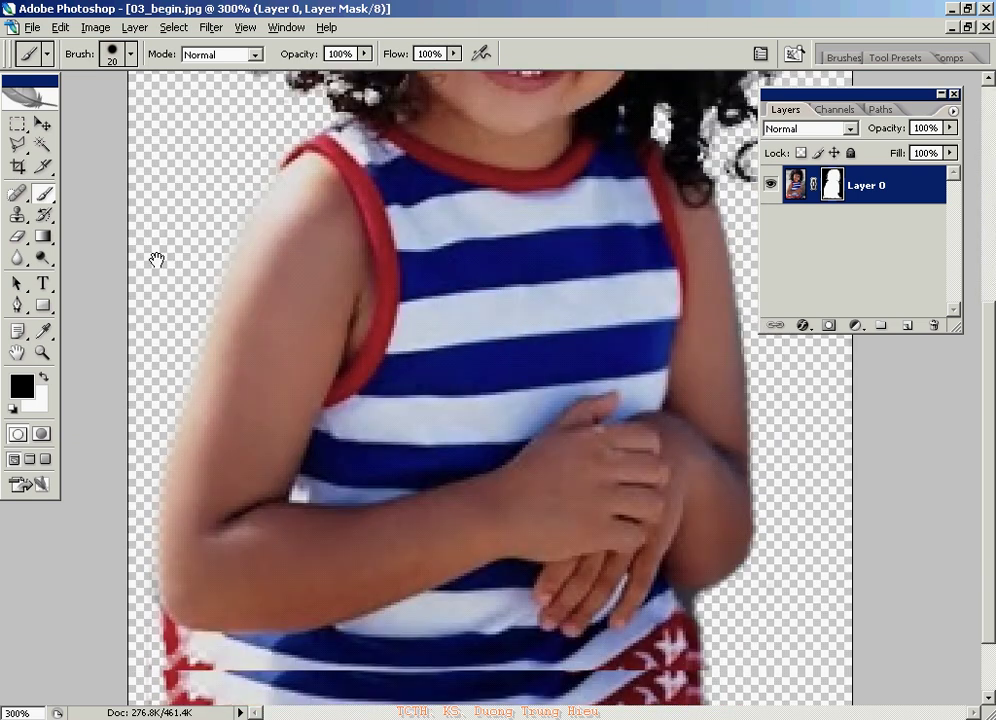
scroll(157, 260, "down", 1)
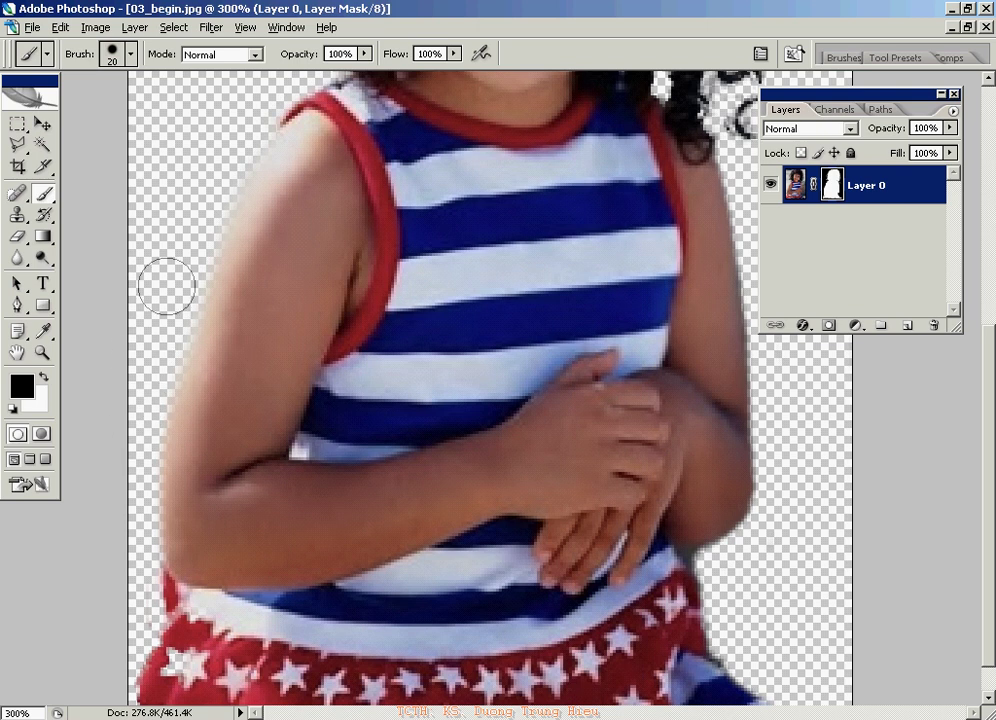
Check edges at 200% zoom, return to 100%, and cancel an unwanted Duplicate Layer.
key("ctrl+minus")
key("ctrl+minus")
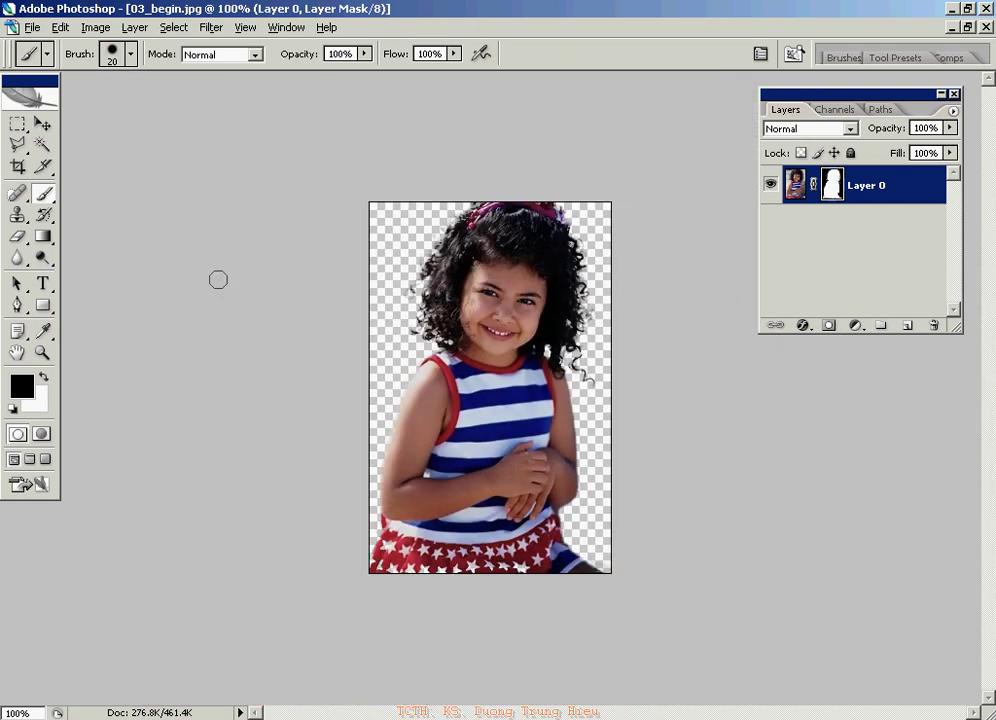
key("ctrl+plus")
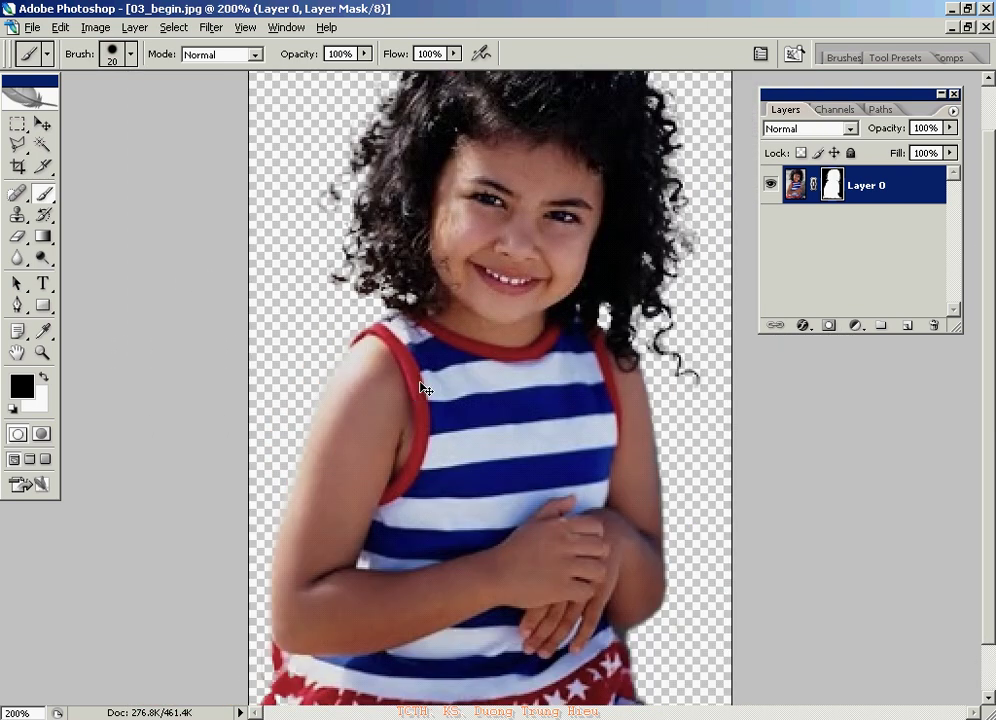
key("ctrl+minus")
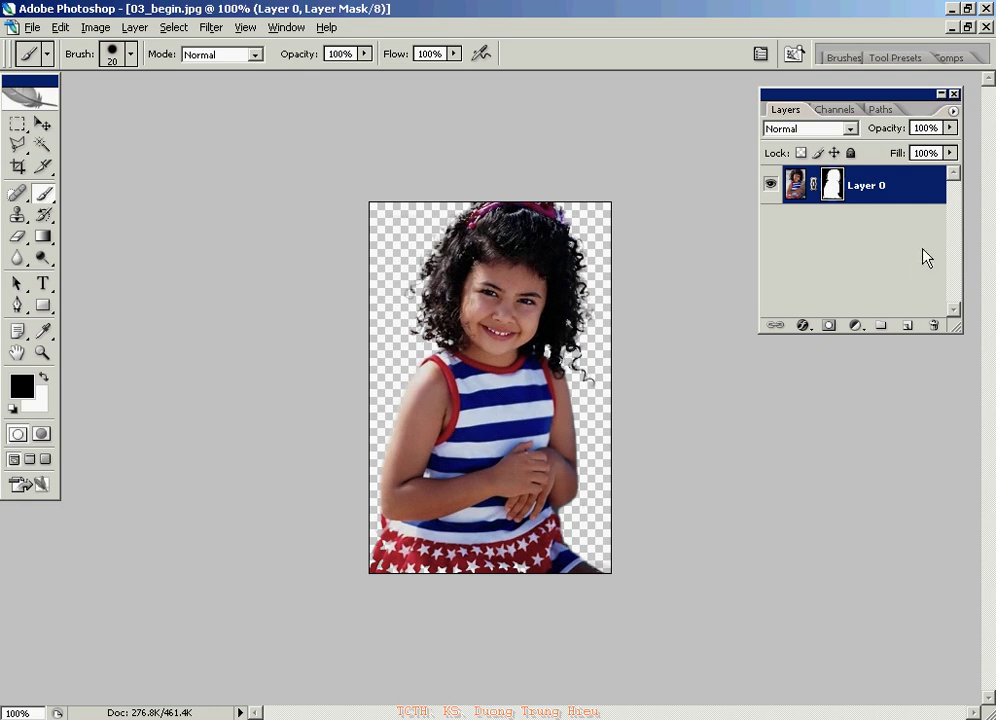
left_click(952, 111)
left_click(798, 167)
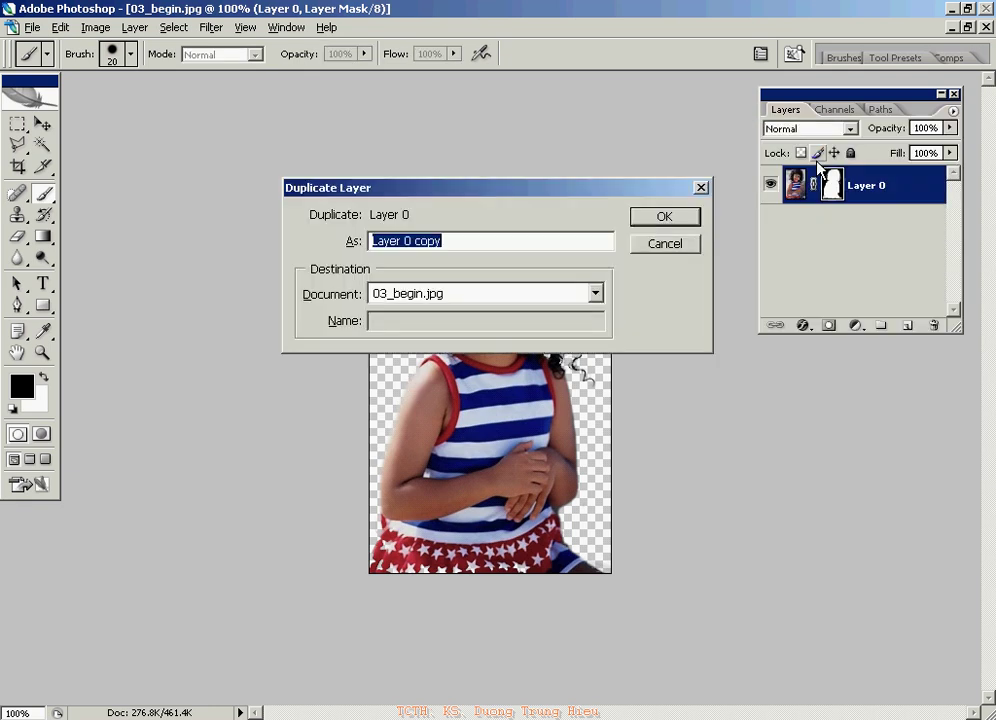
left_click(680, 245)
Create an empty Layer 1 with New Layer from the Layers panel menu.
left_click(952, 111)
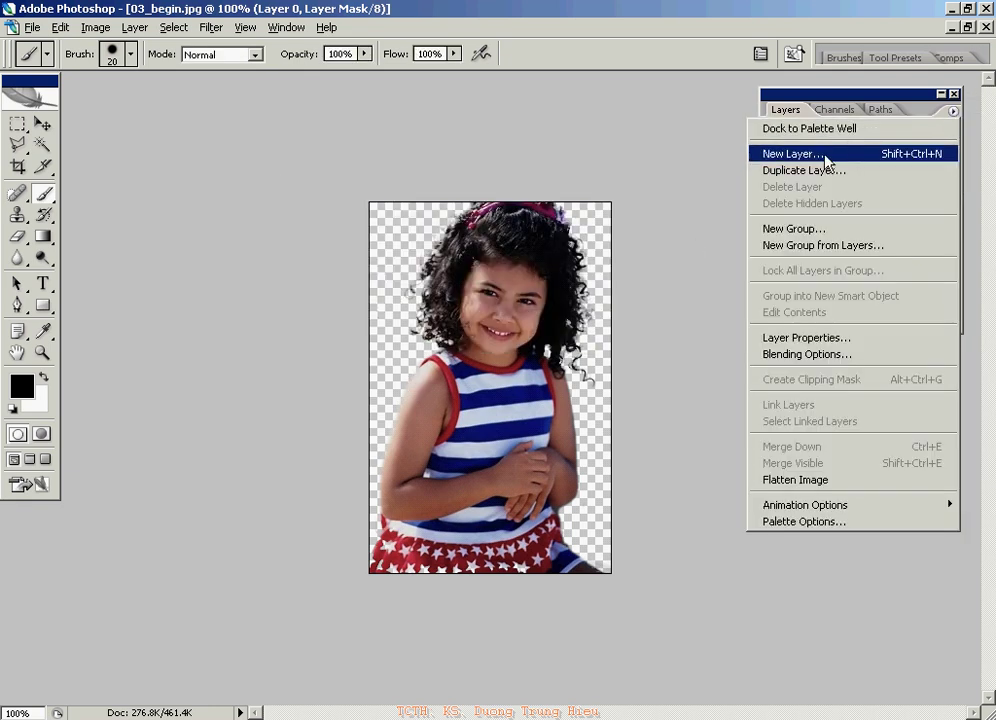
left_click(800, 154)
left_click(652, 232)
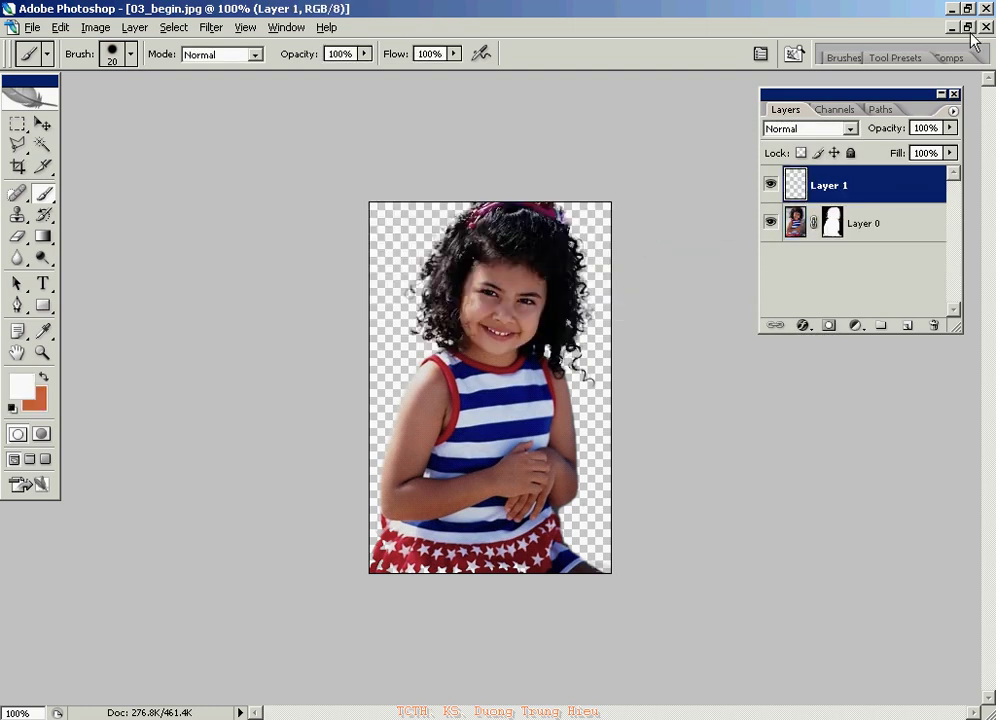
left_click(967, 27)
Move Layer 1 below Layer 0 and set the background colour to a darker orange.
left_click_drag(825, 203, 829, 252)
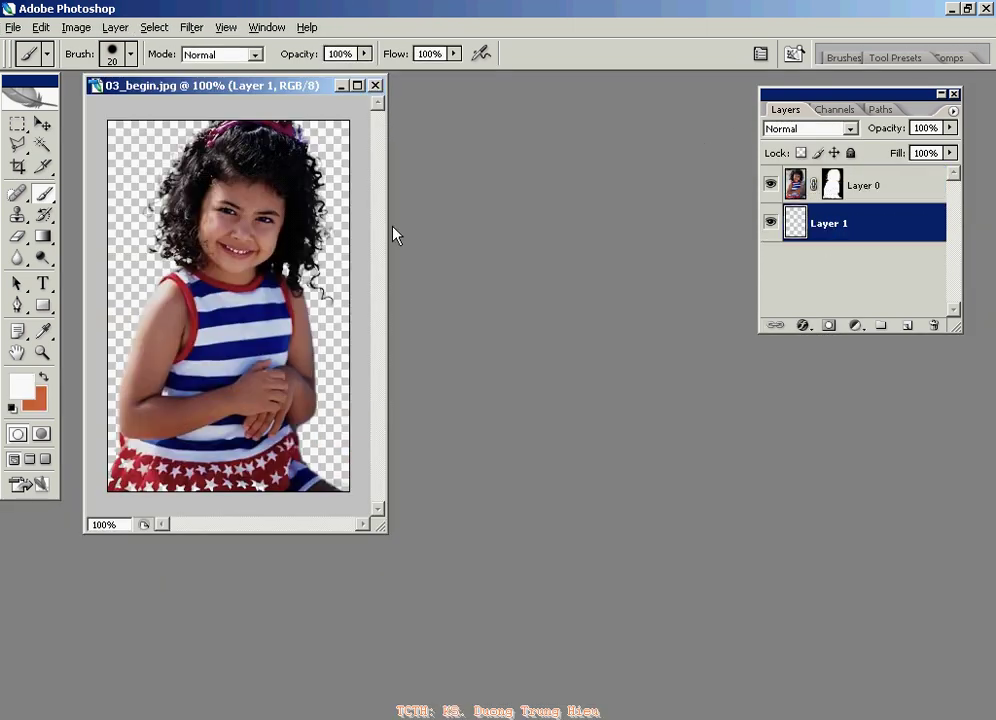
left_click(34, 399)
left_click(477, 242)
left_click(680, 165)
Edit the Gradient tool's gradient so its middle stop is a new orange.
key("b")
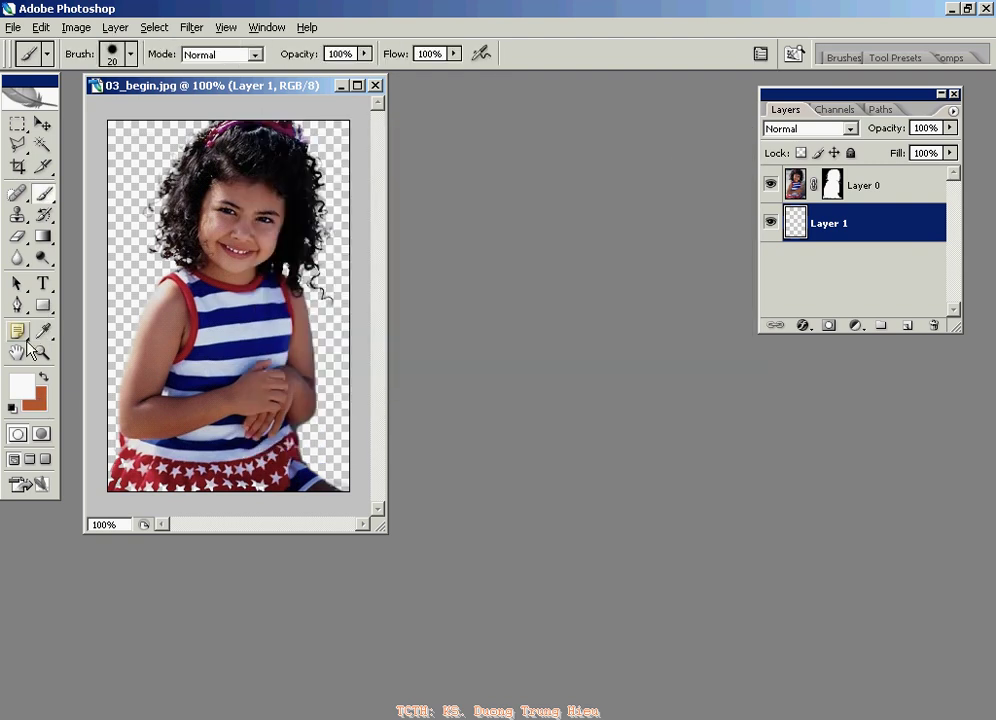
left_click(44, 237)
left_click(110, 55)
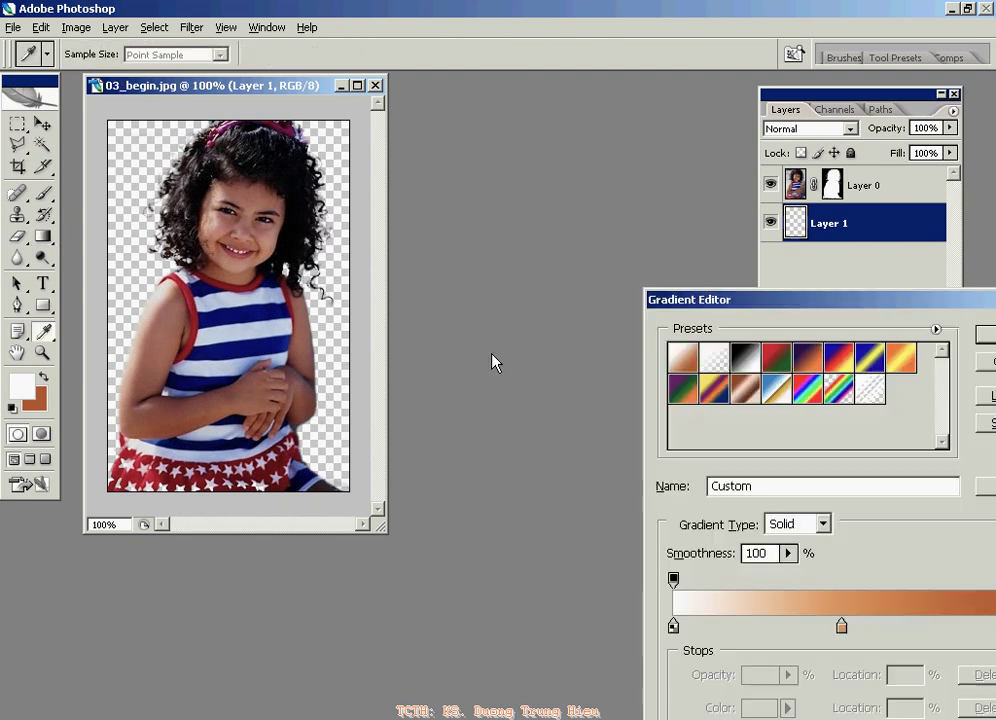
double_click(841, 627)
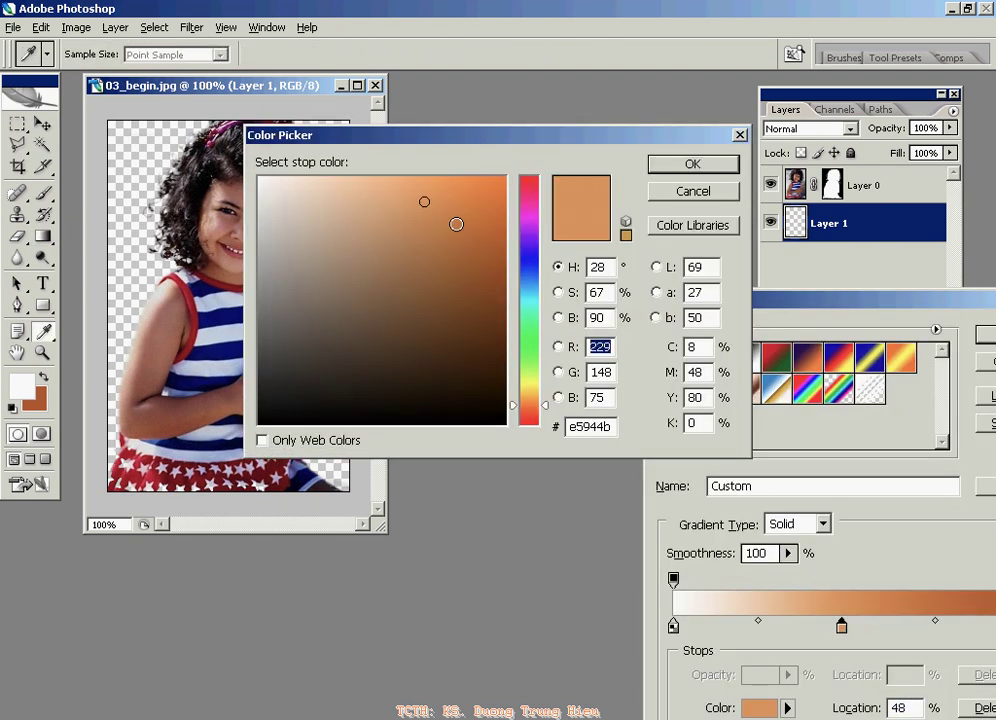
left_click(456, 220)
left_click(691, 162)
key("Return")
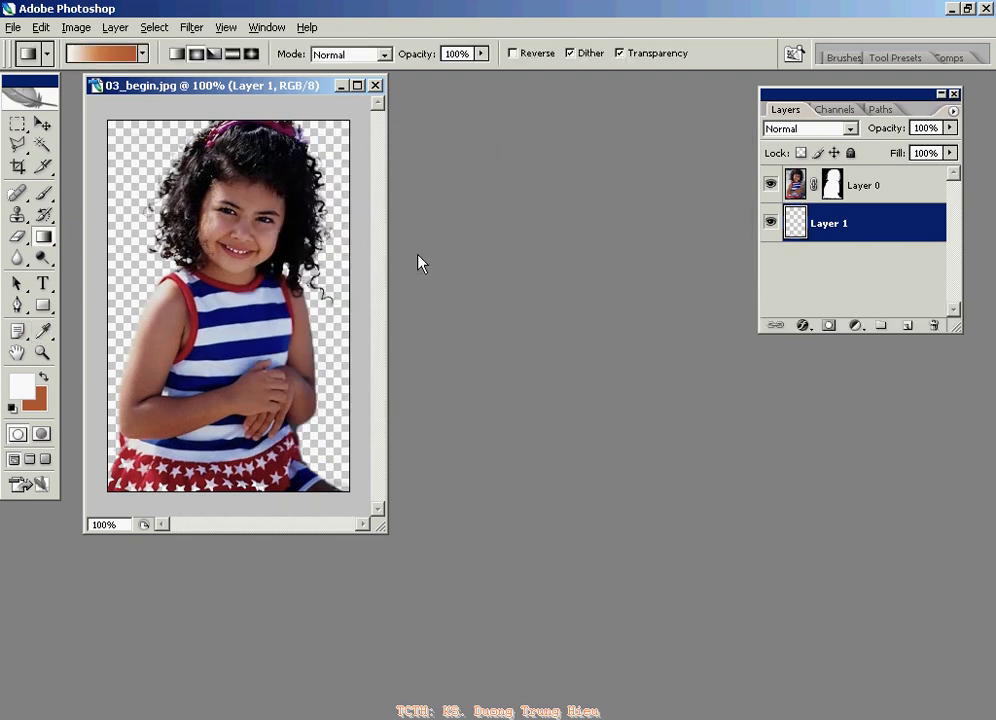
Drag the pale-to-orange gradient diagonally across Layer 1, then reselect Layer 0's mask with the Brush.
left_click_drag(127, 162, 335, 464)
left_click_drag(142, 146, 286, 392)
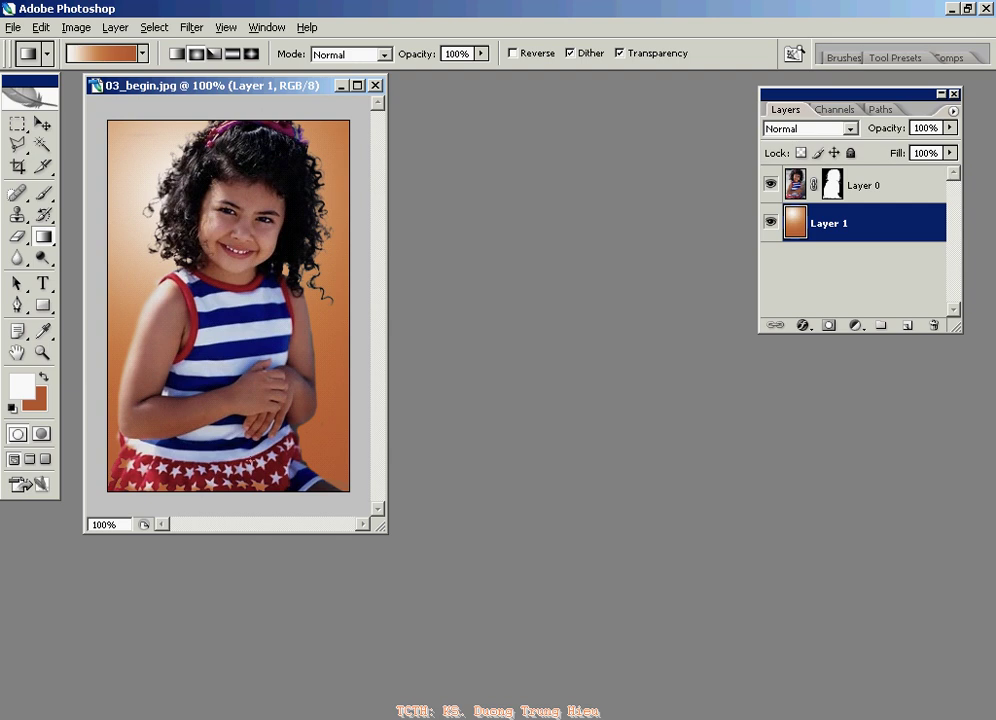
left_click(832, 185)
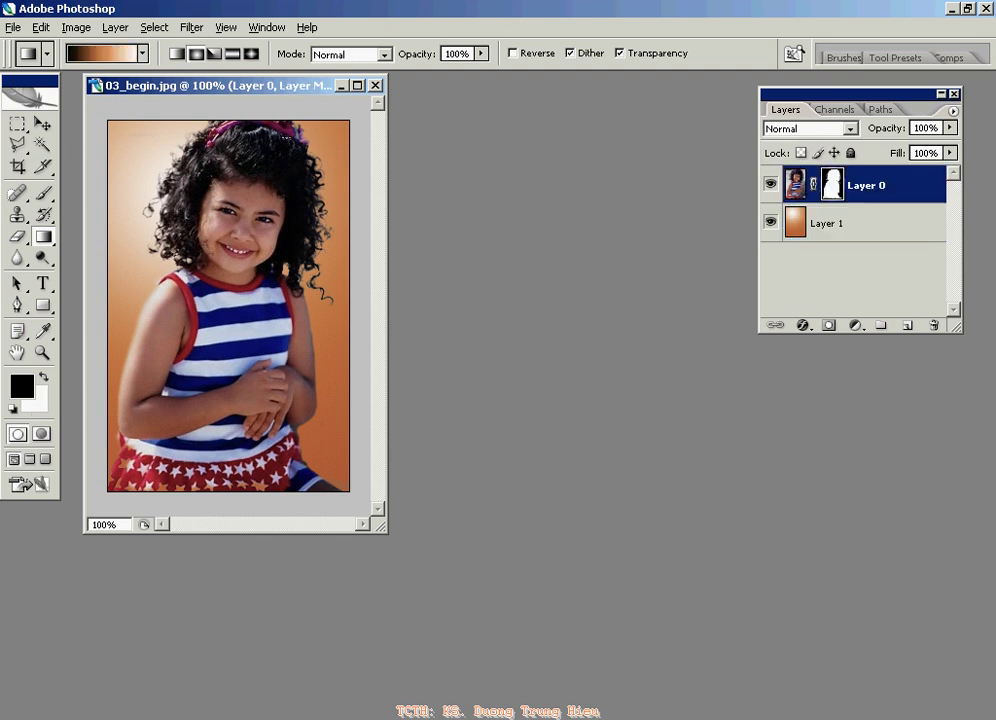
left_click(43, 191)
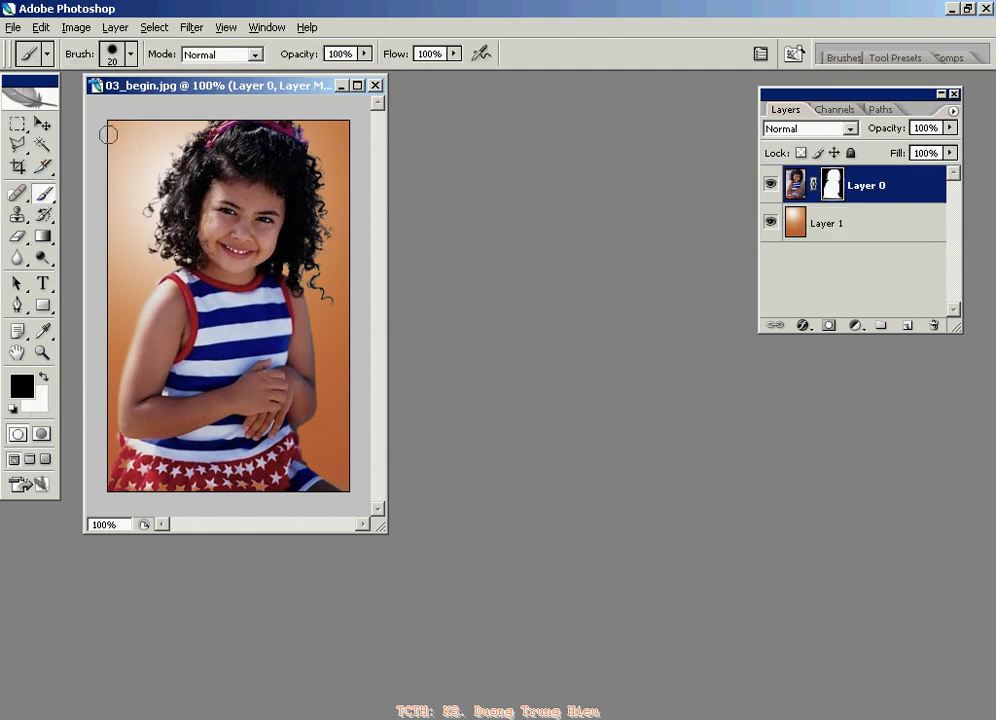
key("ctrl+plus")
key("ctrl+minus")
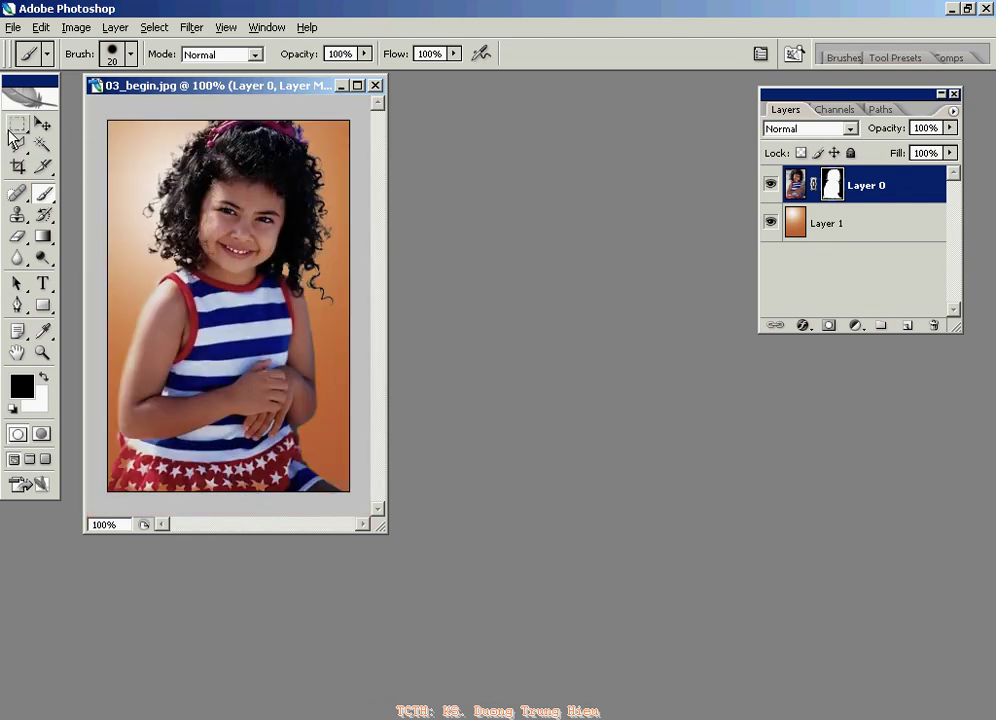